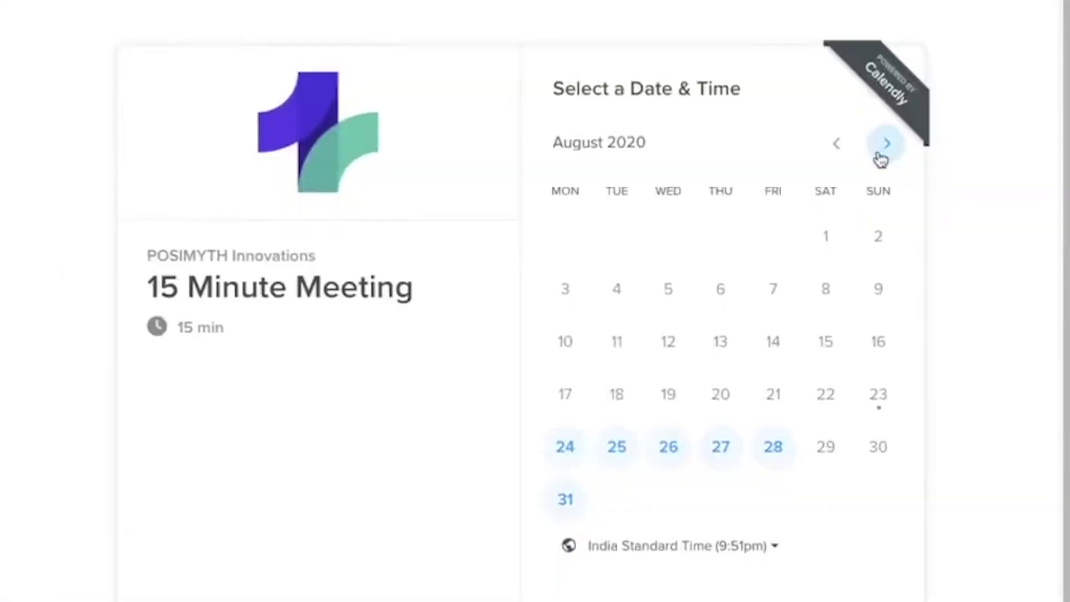
Page the Calendly booking calendar forward to September 2020, then back to August 2020.
{"action": "left_click", "coordinate": [885, 147]}
{"action": "left_click", "coordinate": [846, 146]}
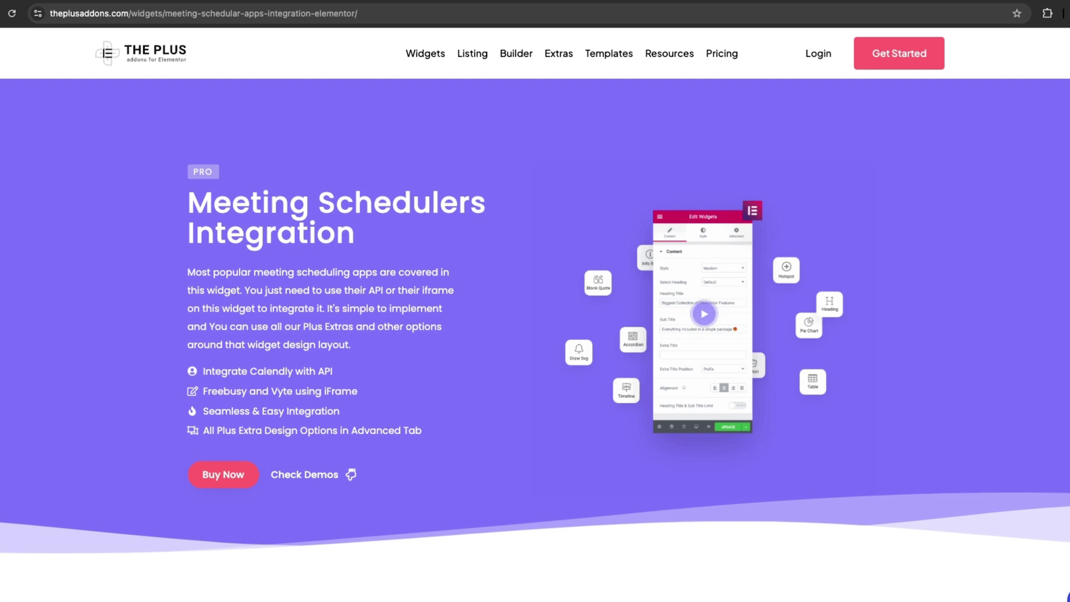
Scroll past the Calendly and Freebusy sections down to the Vyte Example booking widget.
{"action": "scroll", "coordinate": [536, 302], "scroll_direction": "down", "scroll_amount": 10}
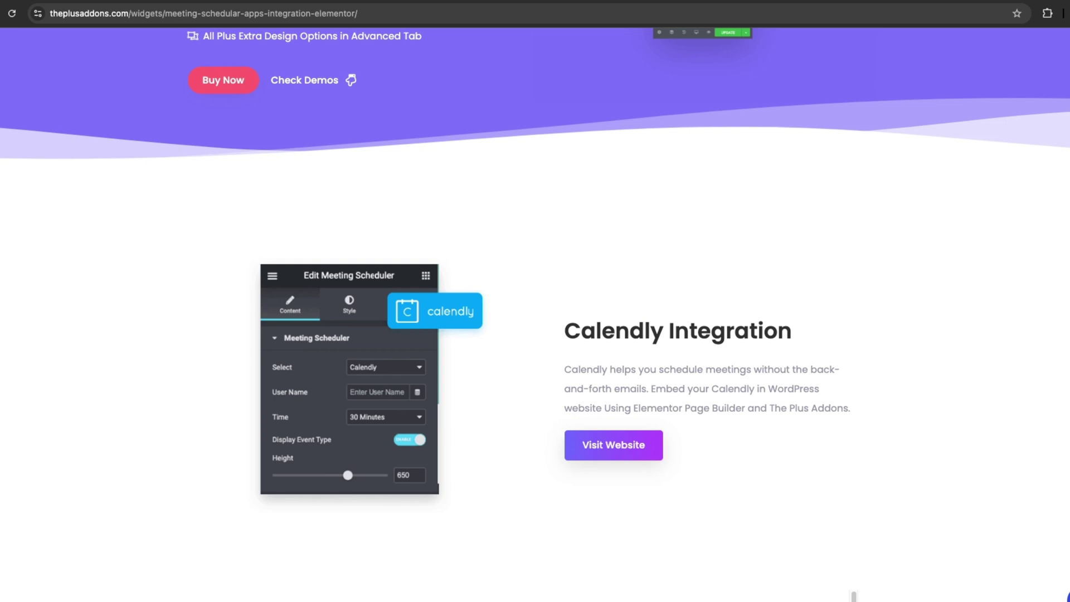
{"action": "scroll", "coordinate": [535, 301], "scroll_direction": "down", "scroll_amount": 12}
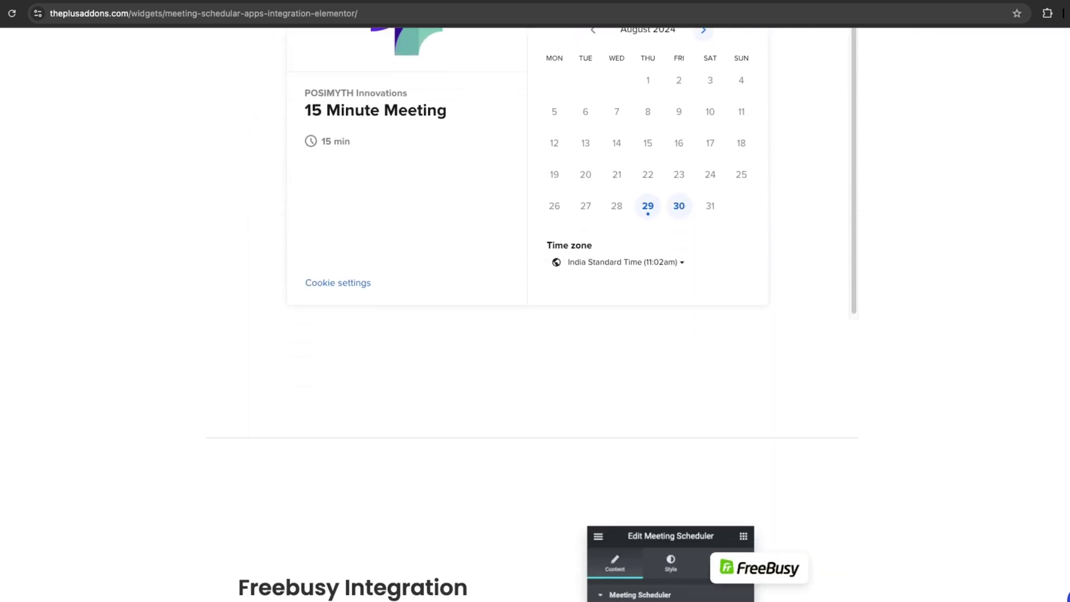
{"action": "scroll", "coordinate": [535, 301], "scroll_direction": "down", "scroll_amount": 13}
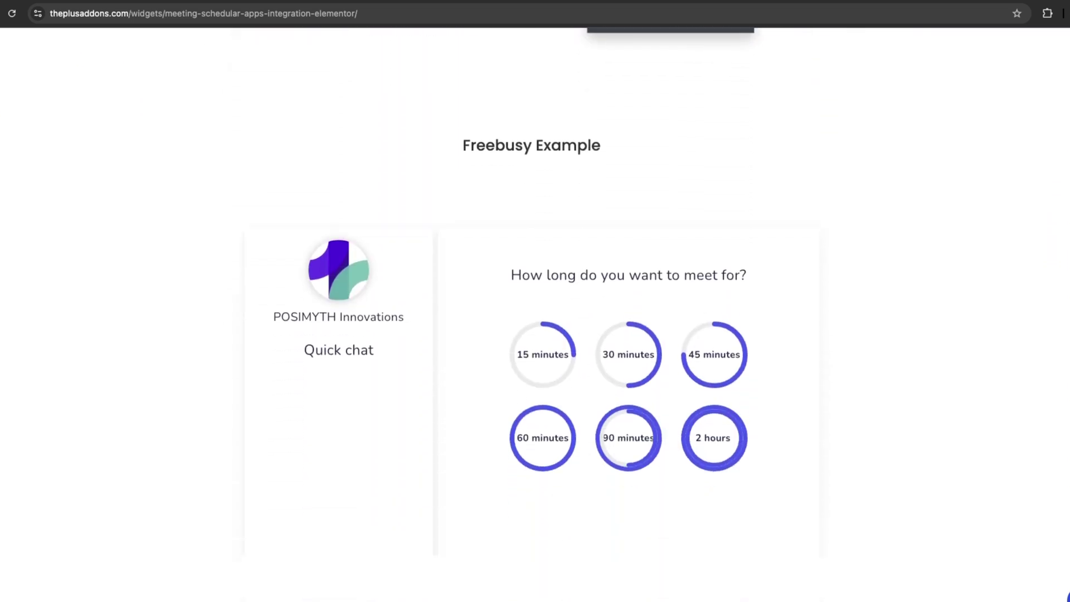
{"action": "scroll", "coordinate": [535, 301], "scroll_direction": "down", "scroll_amount": 13}
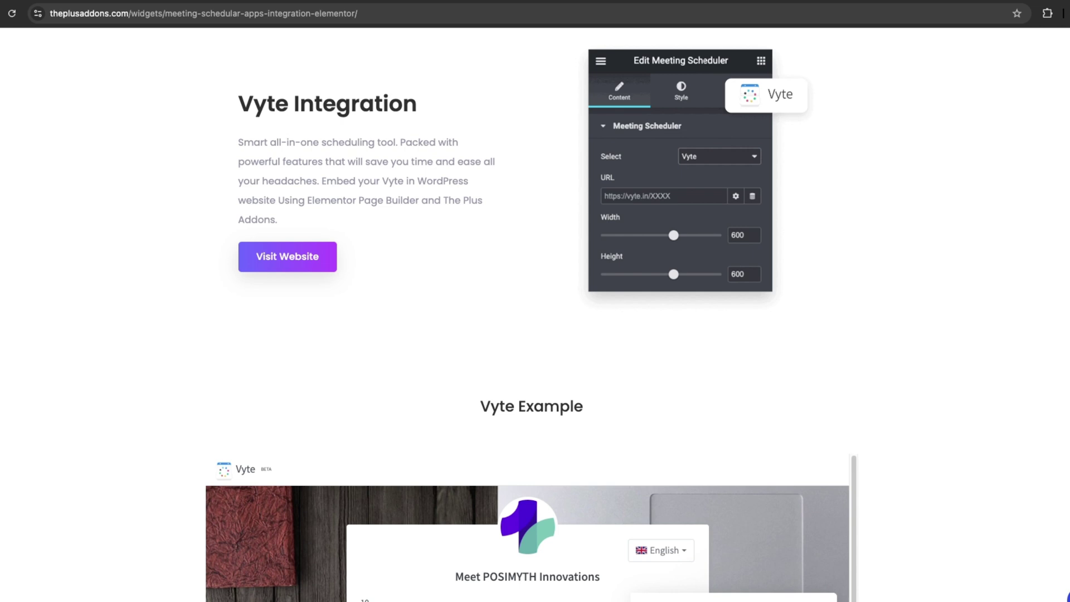
{"action": "scroll", "coordinate": [535, 301], "scroll_direction": "down", "scroll_amount": 3}
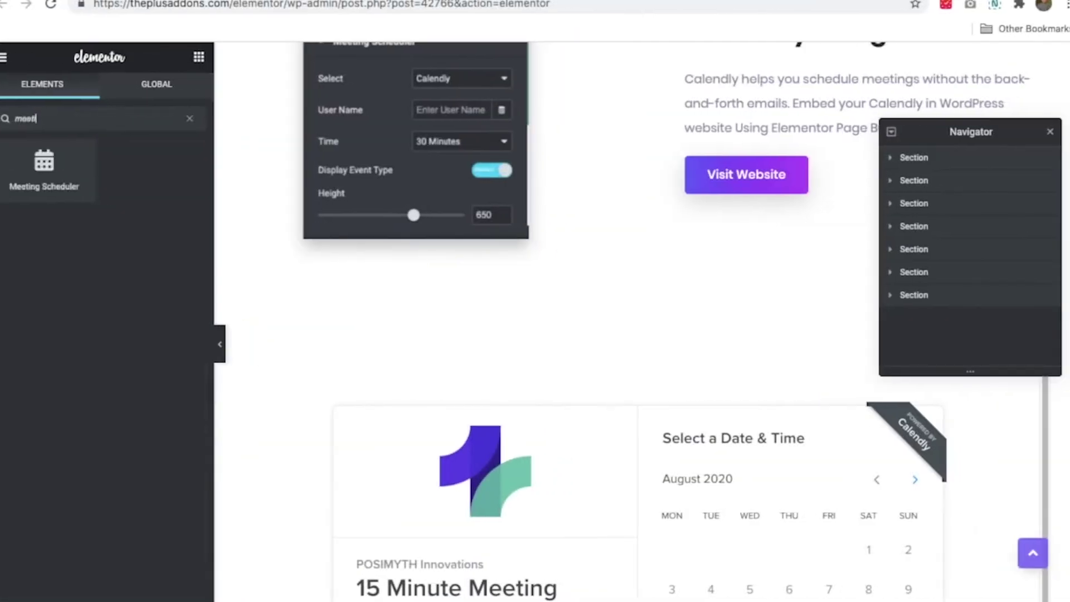
Drop a Meeting Scheduler widget into the inner section, keeping Calendly as its service.
{"action": "left_click_drag", "start_coordinate": [44, 167], "coordinate": [599, 244]}
{"action": "left_click", "coordinate": [137, 174]}
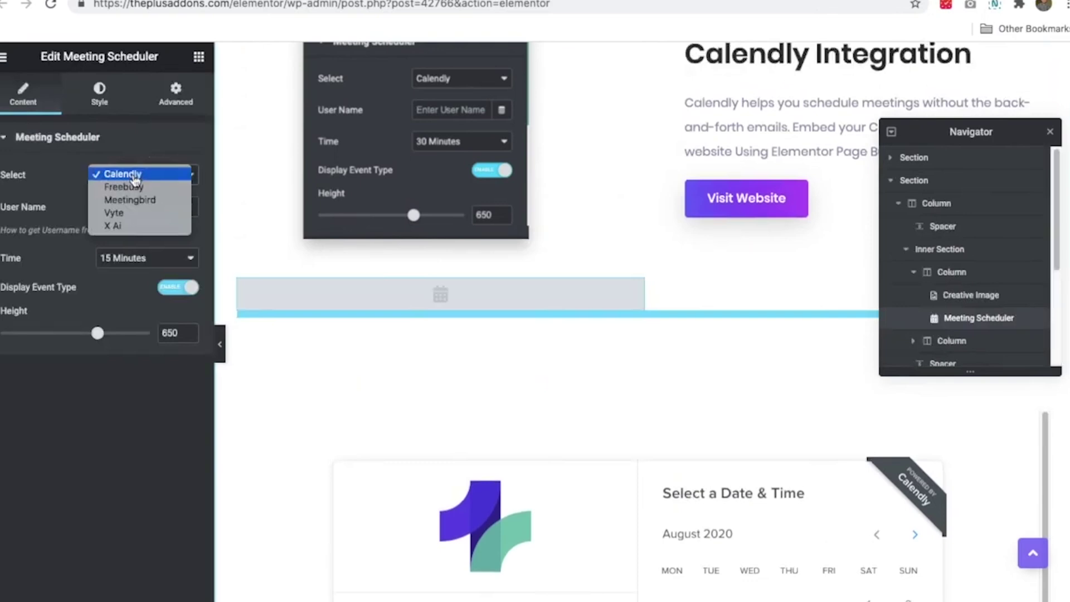
{"action": "left_click", "coordinate": [136, 174]}
{"action": "left_click", "coordinate": [136, 175]}
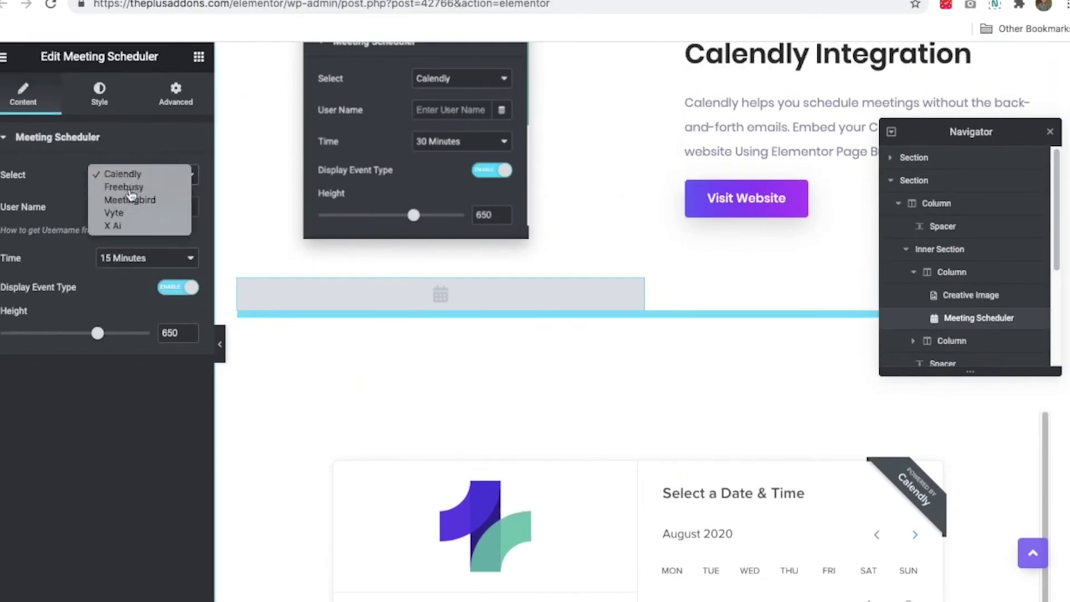
{"action": "left_click", "coordinate": [123, 187]}
{"action": "left_click", "coordinate": [137, 175]}
Review the widget's Style text colours and Advanced settings, then return to Content.
{"action": "left_click", "coordinate": [117, 159]}
{"action": "left_click", "coordinate": [100, 94]}
{"action": "left_click", "coordinate": [168, 174]}
{"action": "left_click", "coordinate": [92, 166]}
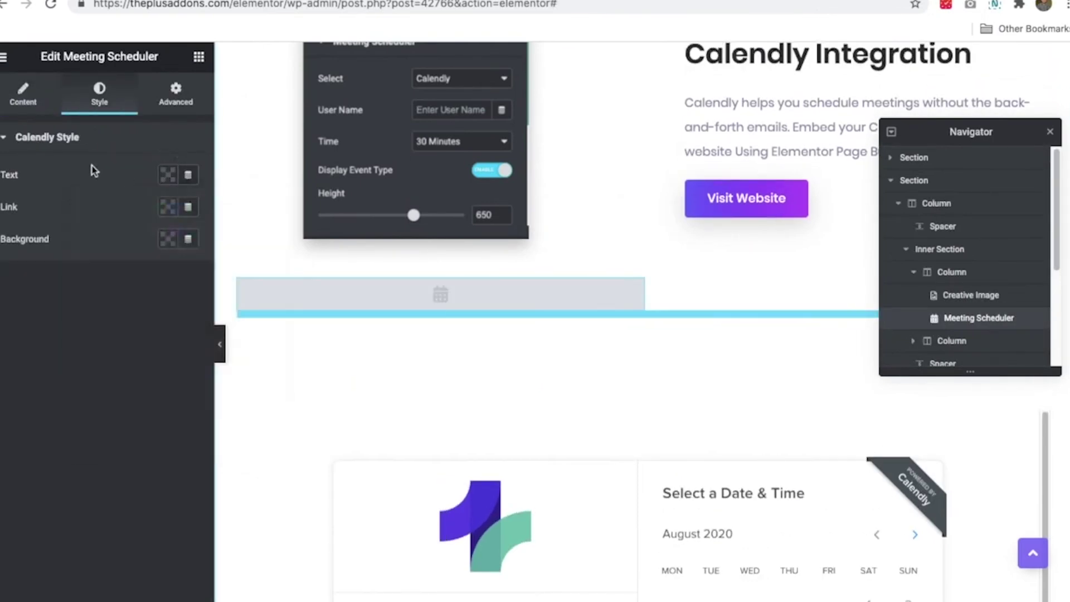
{"action": "left_click", "coordinate": [23, 95]}
{"action": "left_click", "coordinate": [173, 106]}
{"action": "scroll", "coordinate": [84, 423], "scroll_direction": "down", "scroll_amount": 4}
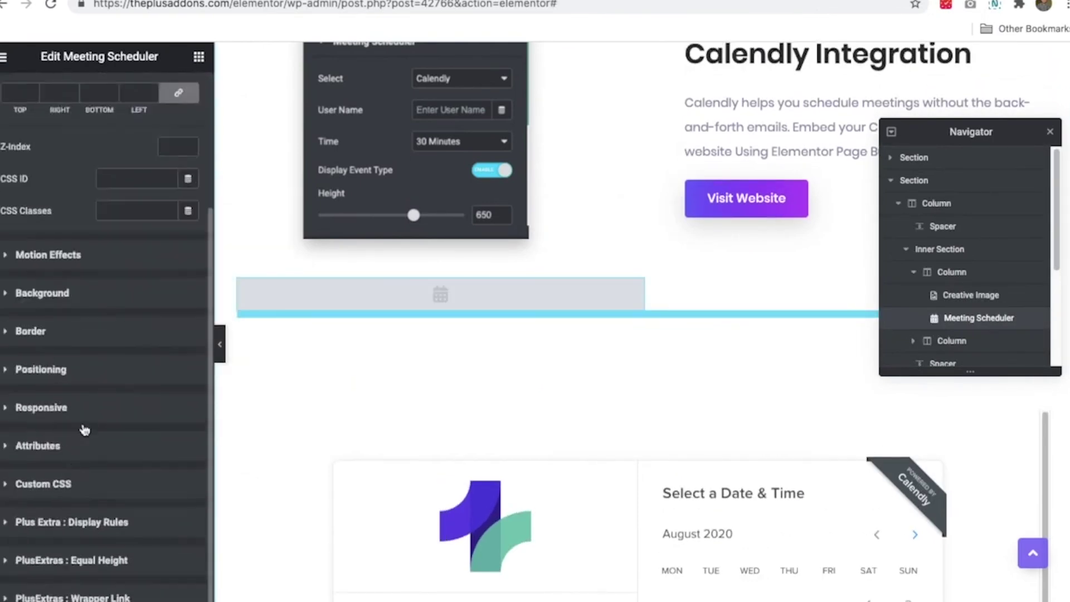
{"action": "scroll", "coordinate": [143, 353], "scroll_direction": "up", "scroll_amount": 5}
{"action": "left_click", "coordinate": [23, 95]}
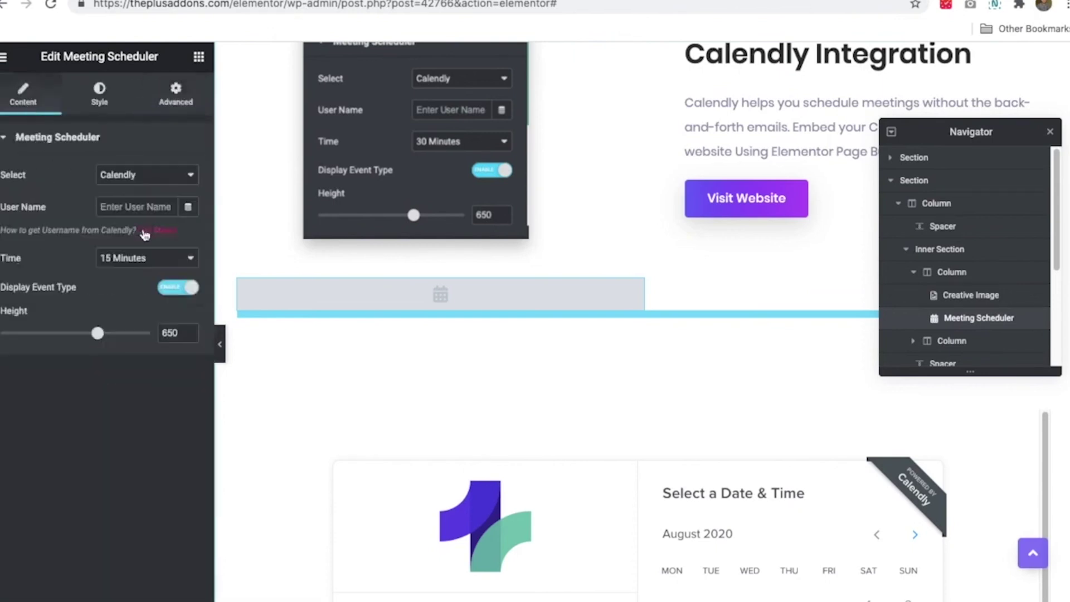
{"action": "scroll", "coordinate": [524, 258], "scroll_direction": "up", "scroll_amount": 10}
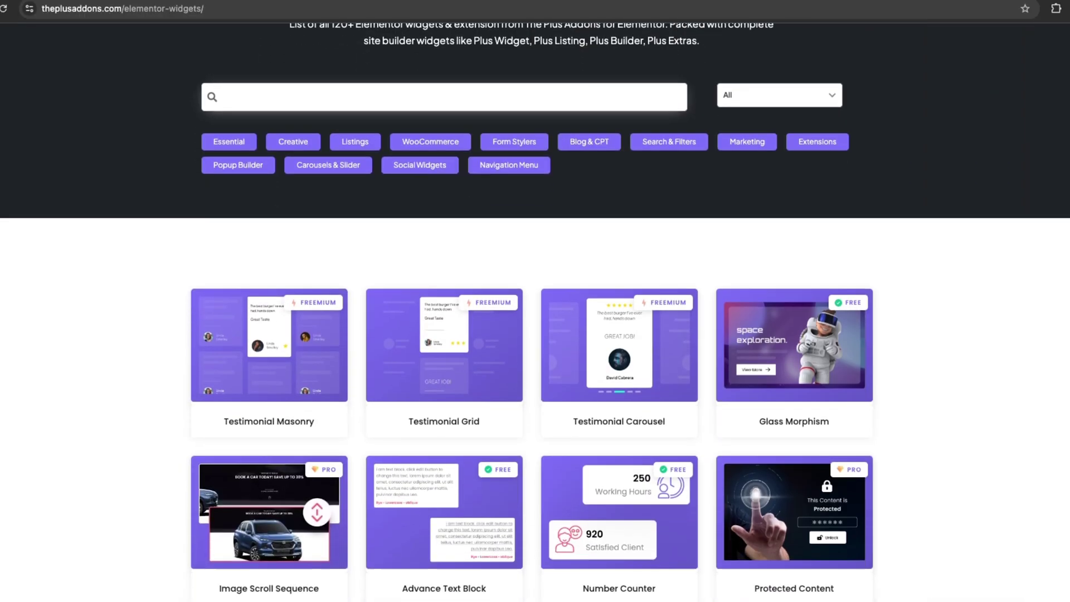
Scroll through The Plus Addons Elementor widgets catalogue.
{"action": "scroll", "coordinate": [536, 301], "scroll_direction": "down", "scroll_amount": 5}
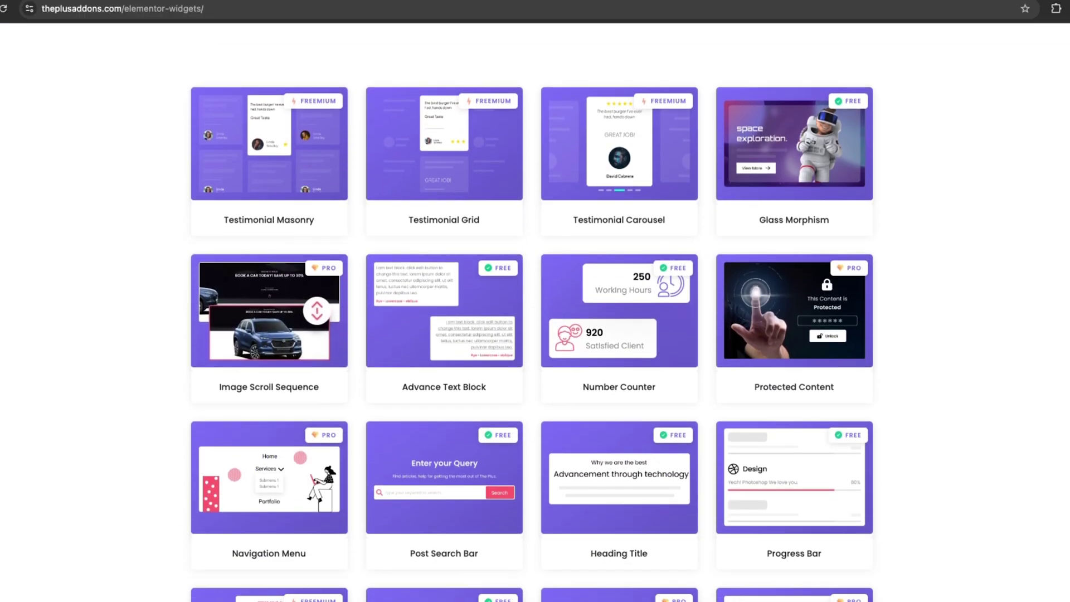
{"action": "scroll", "coordinate": [535, 301], "scroll_direction": "down", "scroll_amount": 7}
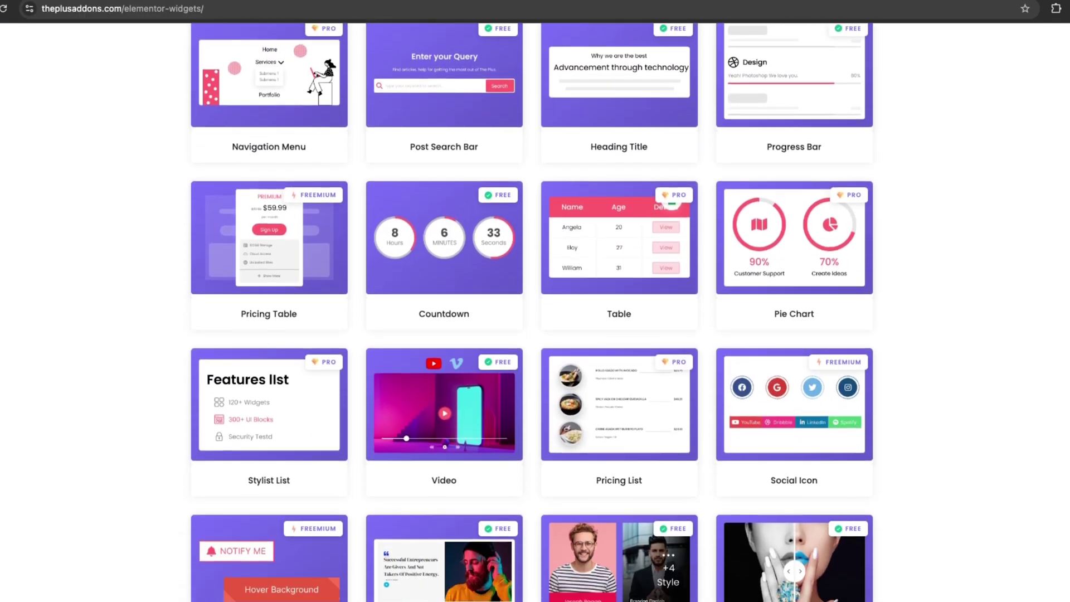
{"action": "scroll", "coordinate": [535, 301], "scroll_direction": "down", "scroll_amount": 7}
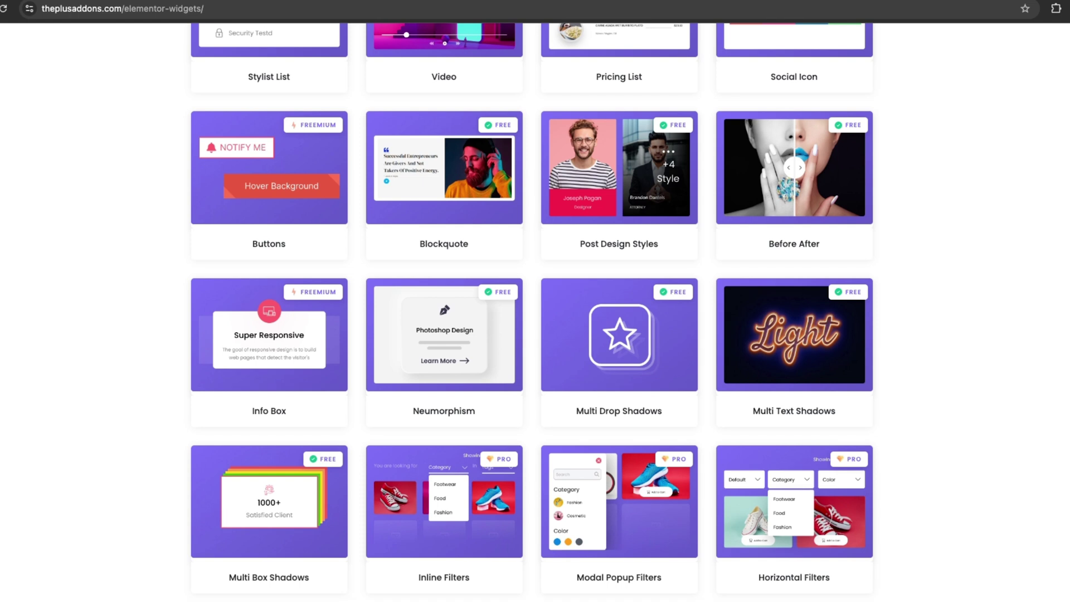
{"action": "scroll", "coordinate": [535, 301], "scroll_direction": "down", "scroll_amount": 7}
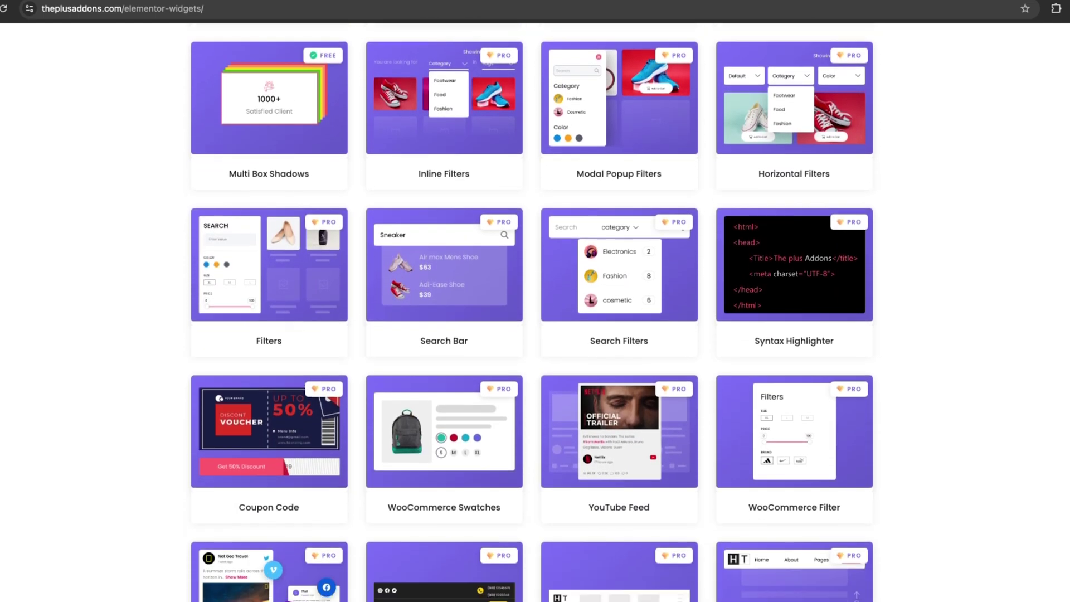
{"action": "scroll", "coordinate": [535, 301], "scroll_direction": "down", "scroll_amount": 7}
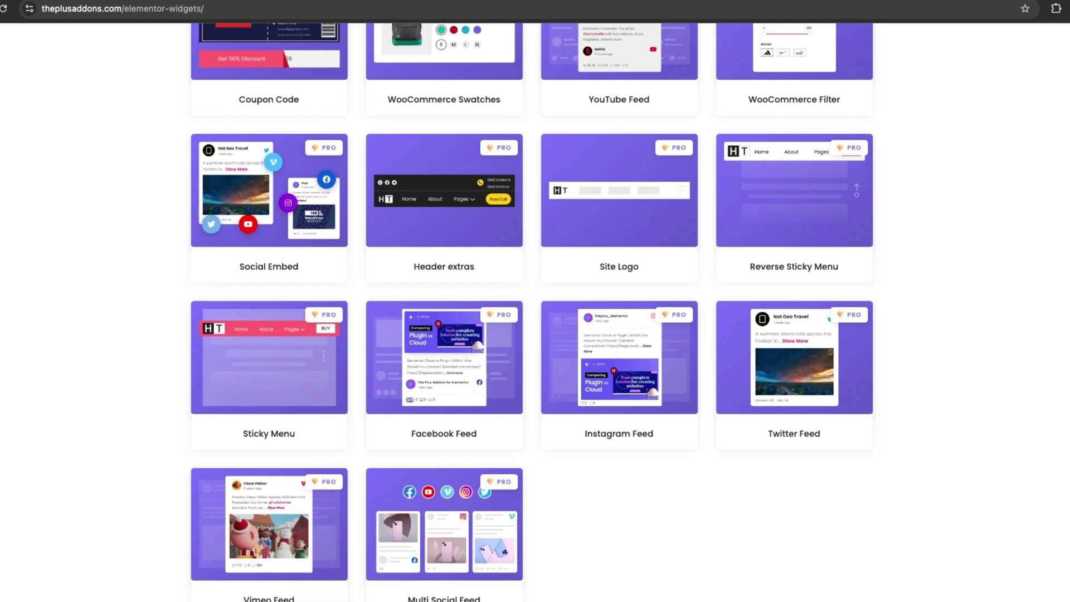
{"action": "scroll", "coordinate": [535, 301], "scroll_direction": "down", "scroll_amount": 6}
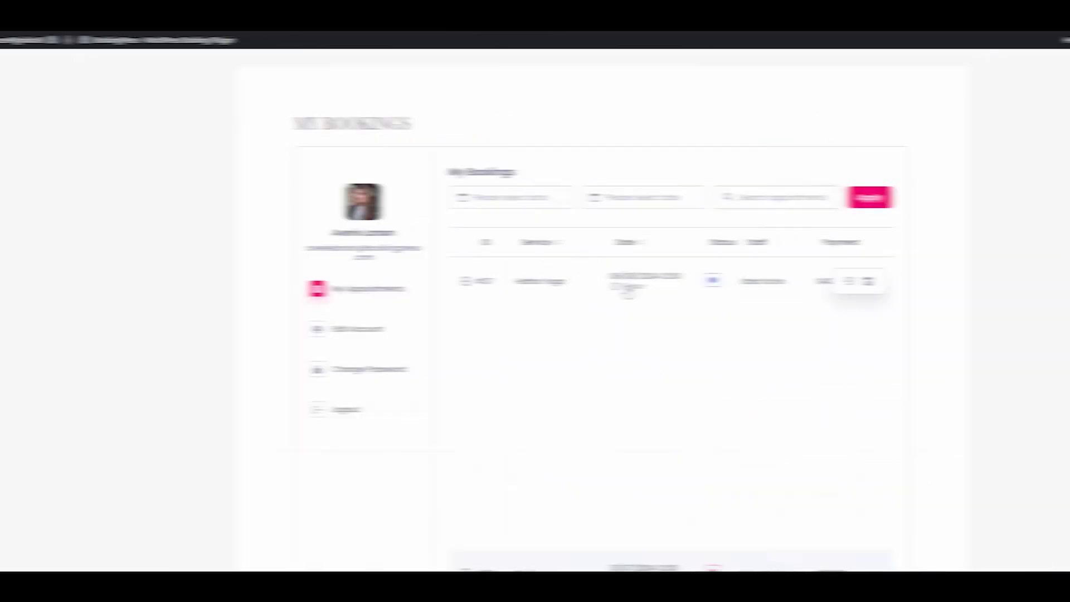
Scroll down the BookingPress plugin page to read its details.
{"action": "scroll", "coordinate": [573, 289], "scroll_direction": "down", "scroll_amount": 2}
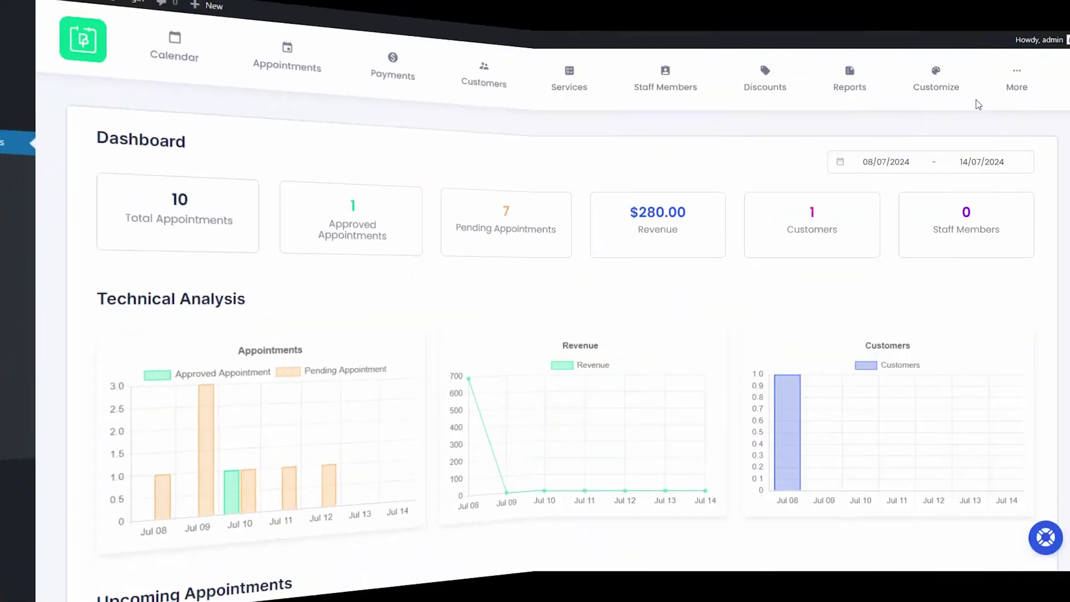
Cancel Kundalini Yoga booking #36 in the My Bookings customization preview.
{"action": "mouse_move", "coordinate": [938, 94]}
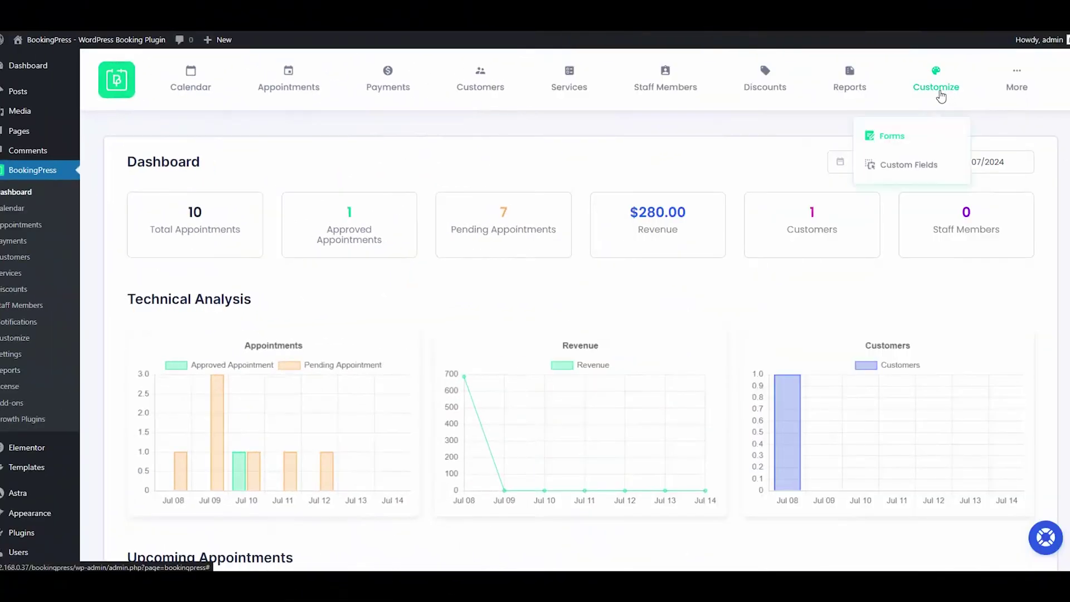
{"action": "left_click", "coordinate": [892, 137]}
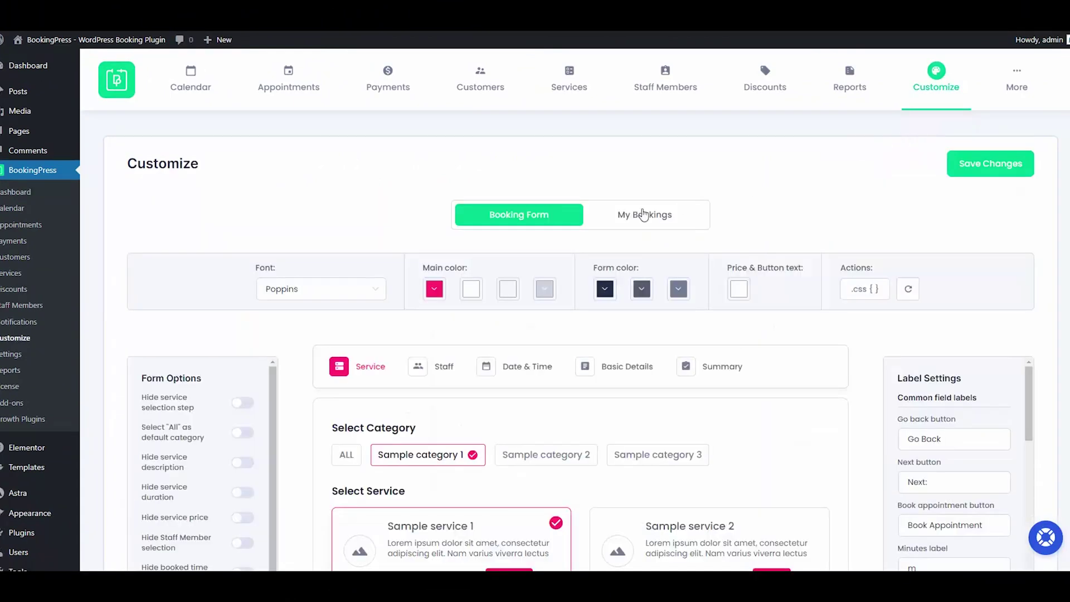
{"action": "left_click", "coordinate": [644, 215]}
{"action": "scroll", "coordinate": [155, 308], "scroll_direction": "down", "scroll_amount": 2}
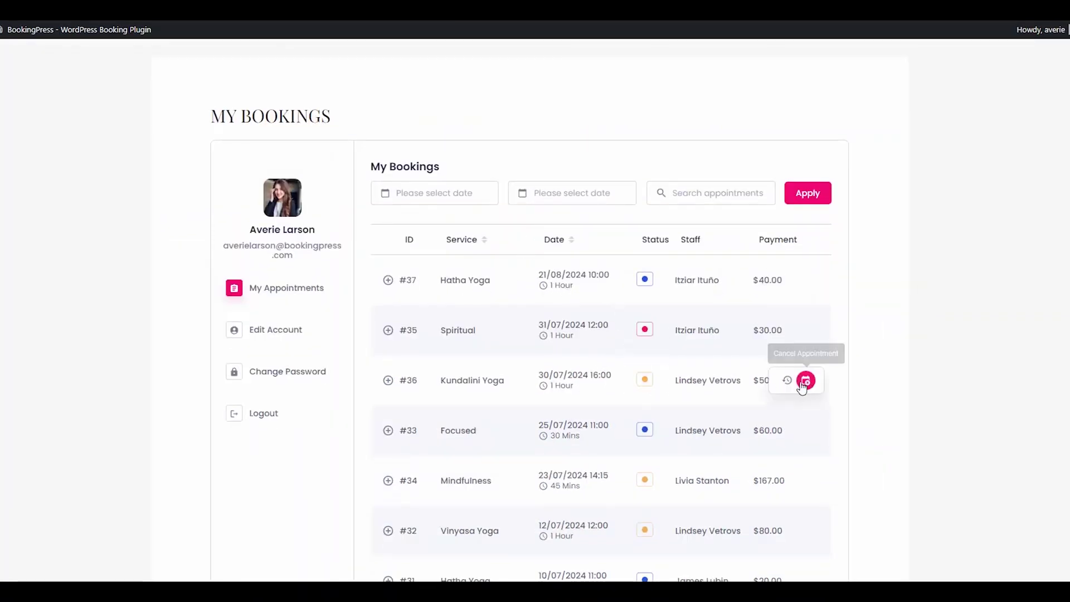
{"action": "left_click", "coordinate": [806, 380]}
{"action": "left_click", "coordinate": [858, 477]}
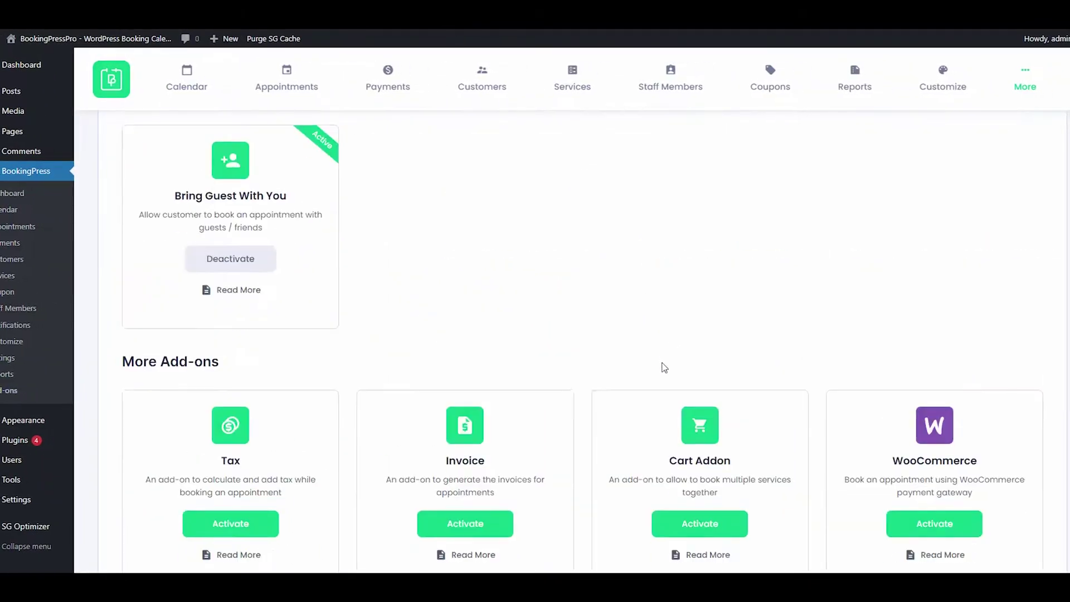
Activate the WhatsApp Notification add-on.
{"action": "scroll", "coordinate": [657, 335], "scroll_direction": "down", "scroll_amount": 5}
{"action": "scroll", "coordinate": [655, 368], "scroll_direction": "down", "scroll_amount": 15}
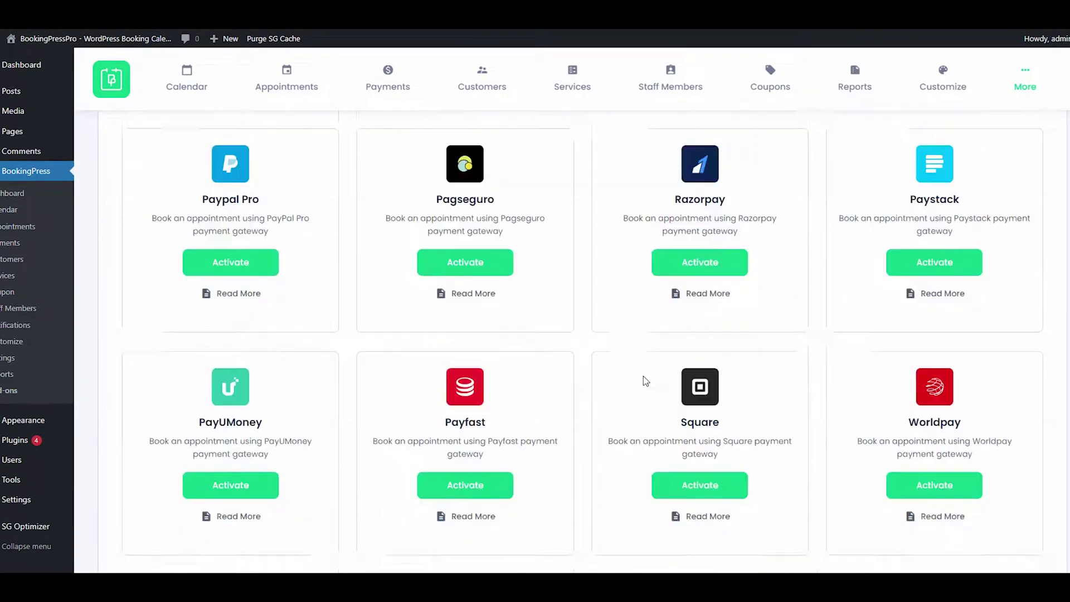
{"action": "left_click", "coordinate": [484, 470]}
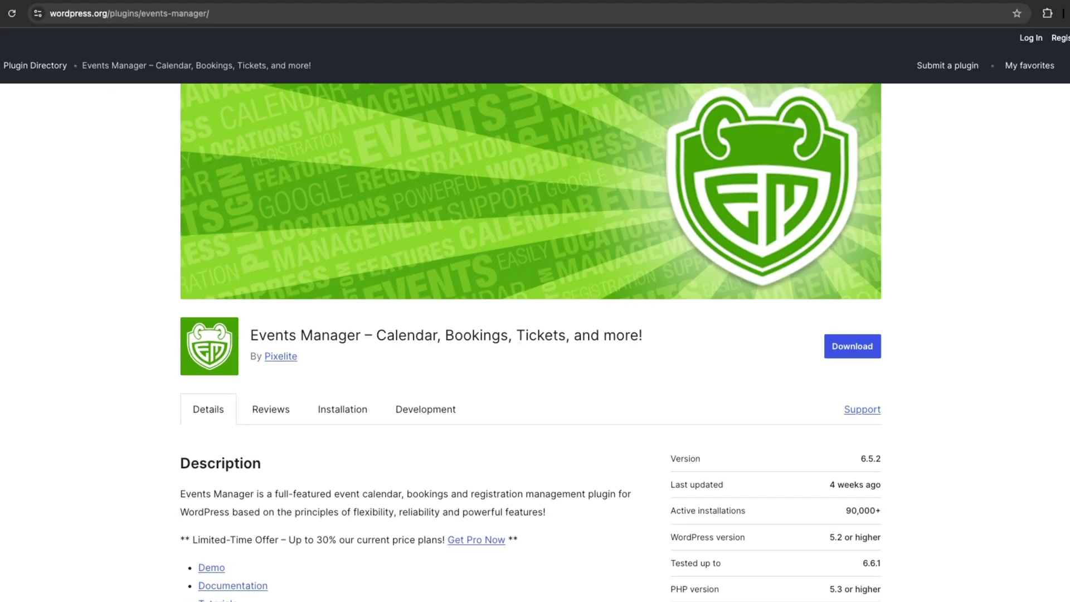
Scroll down to the Events Manager plugin's Description section.
{"action": "scroll", "coordinate": [535, 334], "scroll_direction": "down", "scroll_amount": 5}
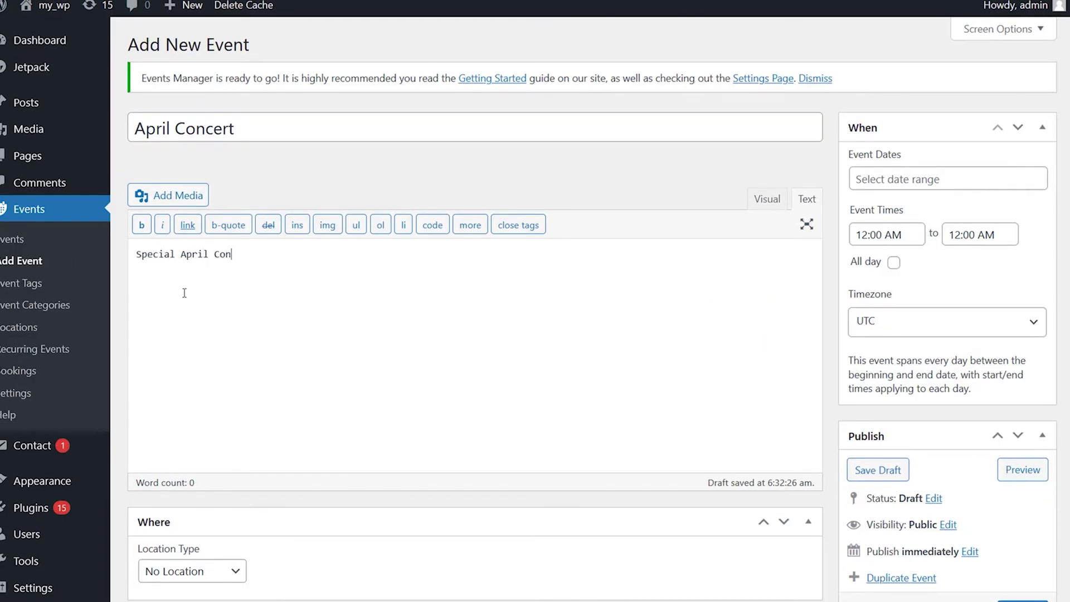
Finish the 'April Concert' title and set event dates March 22 to 31, 2023.
{"action": "type", "text": "oncert"}
{"action": "scroll", "coordinate": [274, 224], "scroll_direction": "down", "scroll_amount": 5}
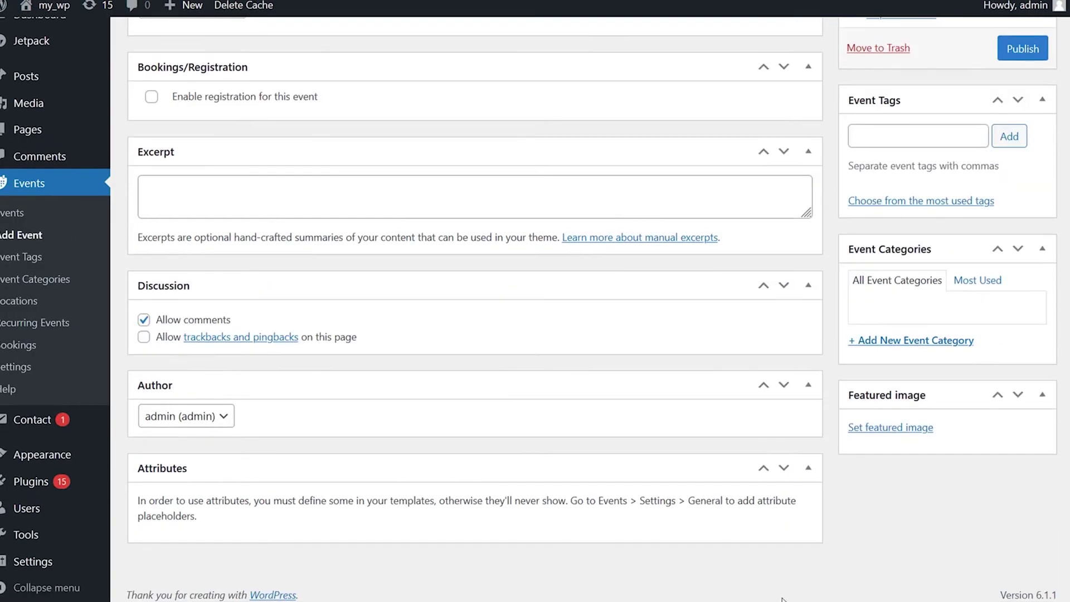
{"action": "scroll", "coordinate": [274, 225], "scroll_direction": "up", "scroll_amount": 10}
{"action": "left_click", "coordinate": [879, 178]}
{"action": "left_click", "coordinate": [927, 349]}
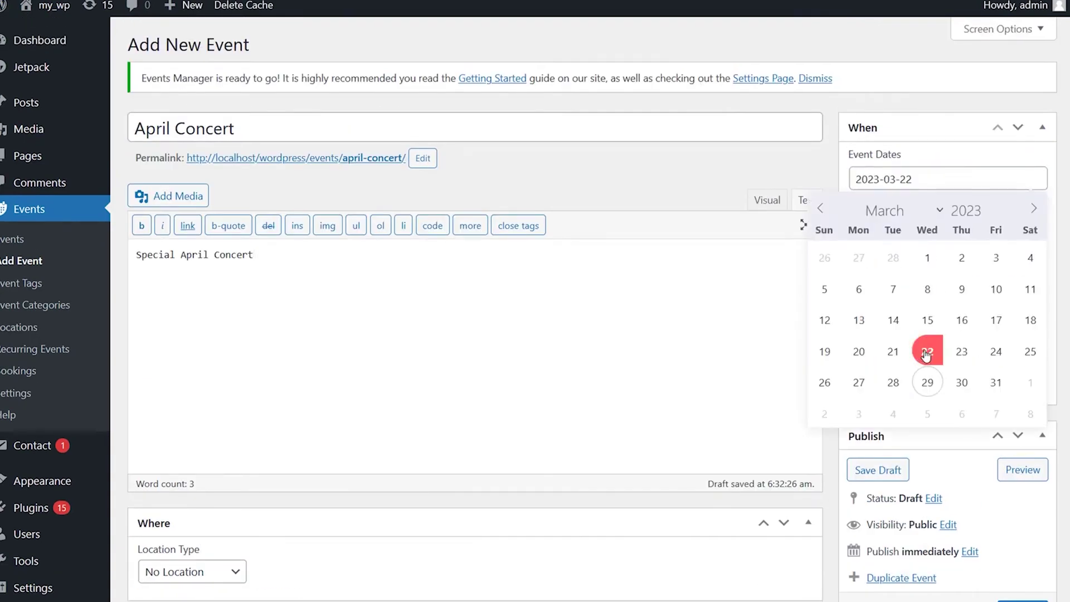
{"action": "left_click", "coordinate": [961, 382]}
Set the end time to 4:00 PM, keep the UTC timezone, and publish the event.
{"action": "left_click", "coordinate": [996, 235]}
{"action": "scroll", "coordinate": [965, 304], "scroll_direction": "down", "scroll_amount": 20}
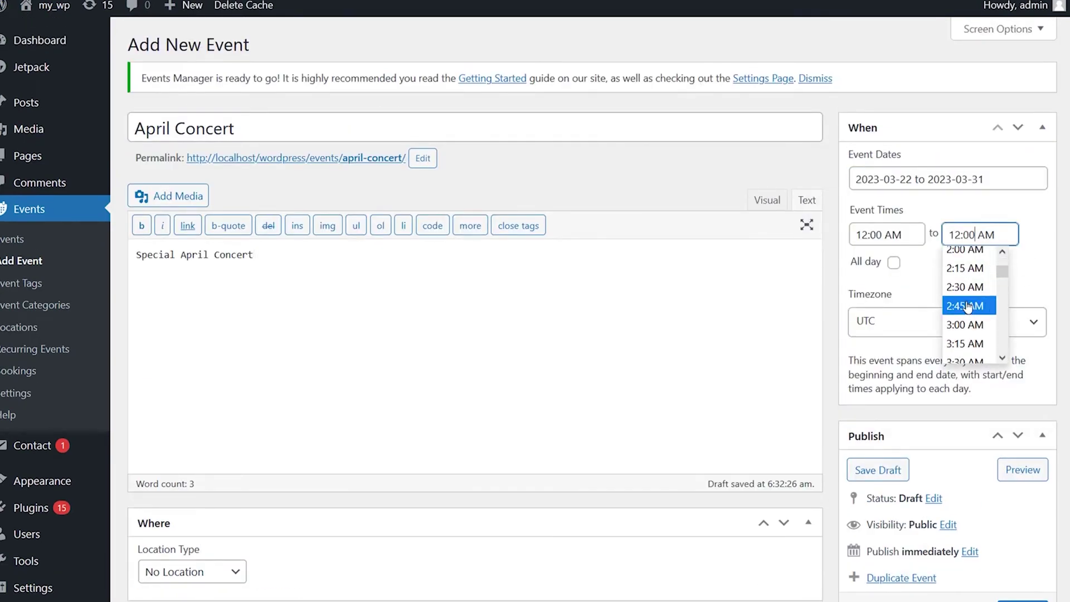
{"action": "left_click", "coordinate": [965, 294]}
{"action": "left_click", "coordinate": [926, 311]}
{"action": "left_click", "coordinate": [975, 276]}
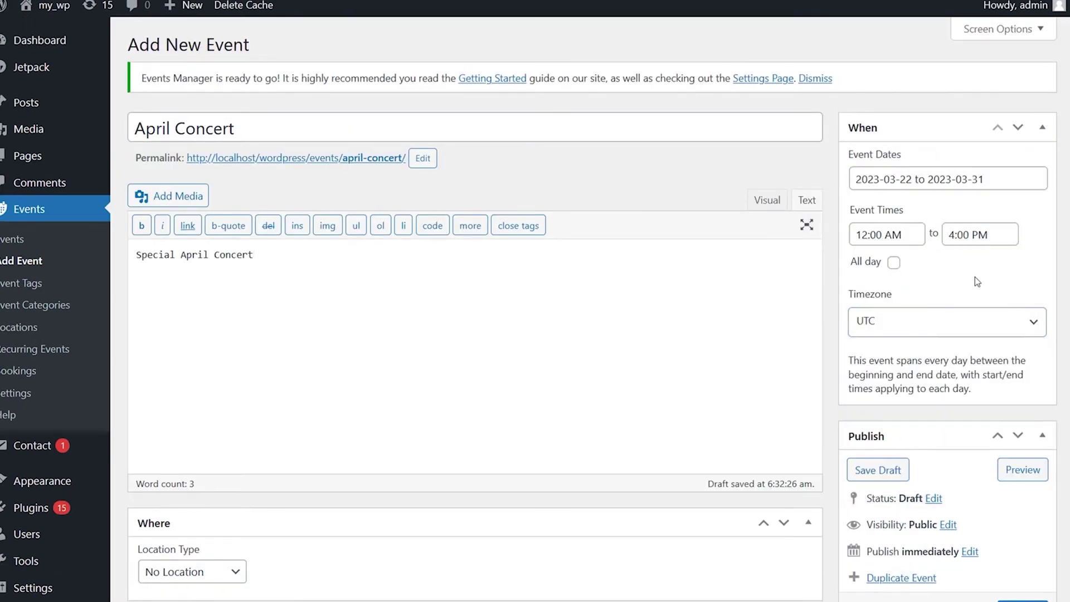
{"action": "scroll", "coordinate": [1051, 424], "scroll_direction": "down", "scroll_amount": 2}
{"action": "left_click", "coordinate": [1023, 531]}
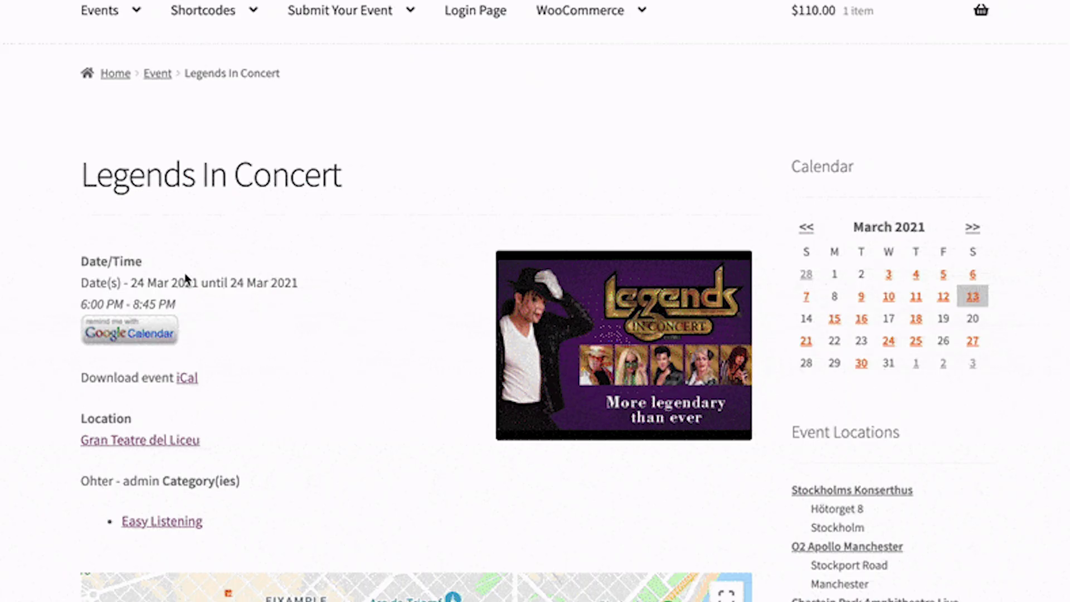
Book one Standard Ticket for attendee 'Test User' with Choice X and Choice Y ticked.
{"action": "scroll", "coordinate": [189, 282], "scroll_direction": "down", "scroll_amount": 15}
{"action": "left_click", "coordinate": [656, 113]}
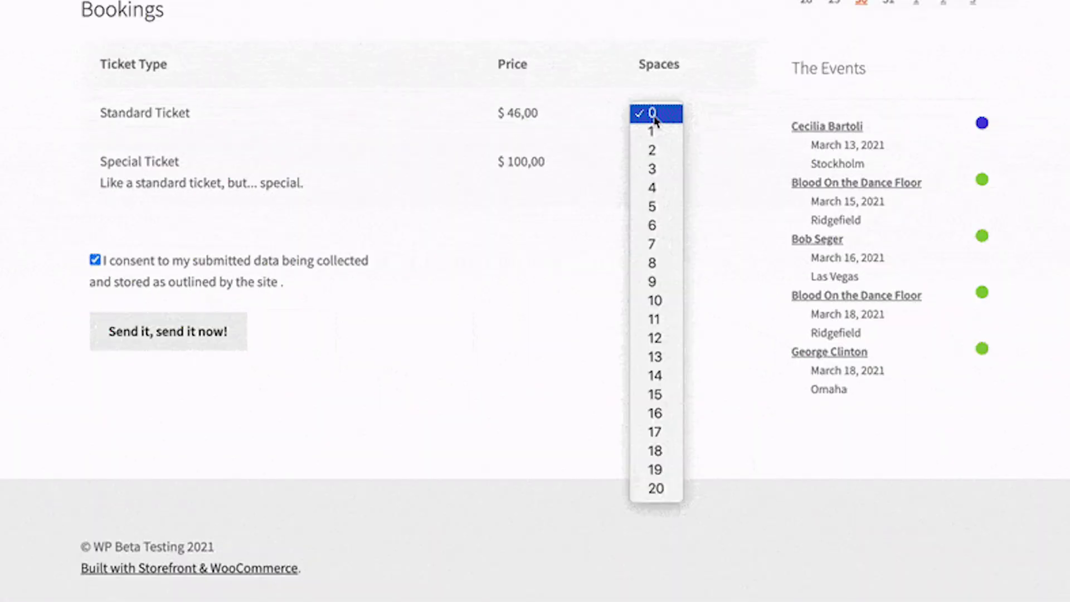
{"action": "left_click", "coordinate": [650, 132]}
{"action": "left_click", "coordinate": [249, 199]}
{"action": "type", "text": "Test User"}
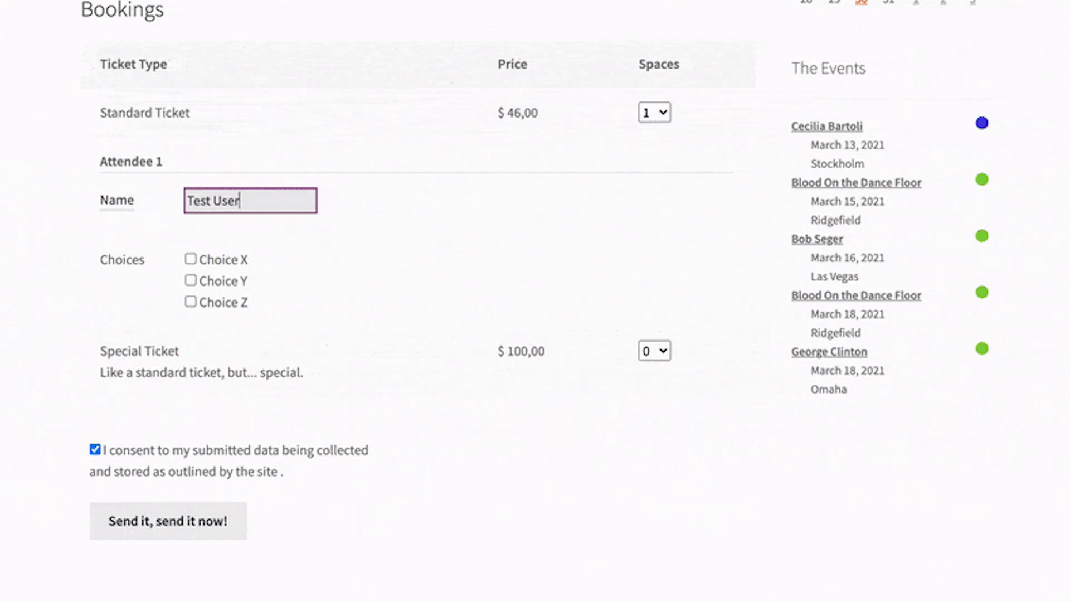
{"action": "left_click", "coordinate": [191, 259]}
{"action": "left_click", "coordinate": [191, 280]}
Book two Special Tickets for 'Another Guest' and 'Third Guest', each with Choices X and Y.
{"action": "left_click", "coordinate": [655, 350]}
{"action": "left_click", "coordinate": [650, 382]}
{"action": "left_click", "coordinate": [251, 461]}
{"action": "type", "text": "Anot"}
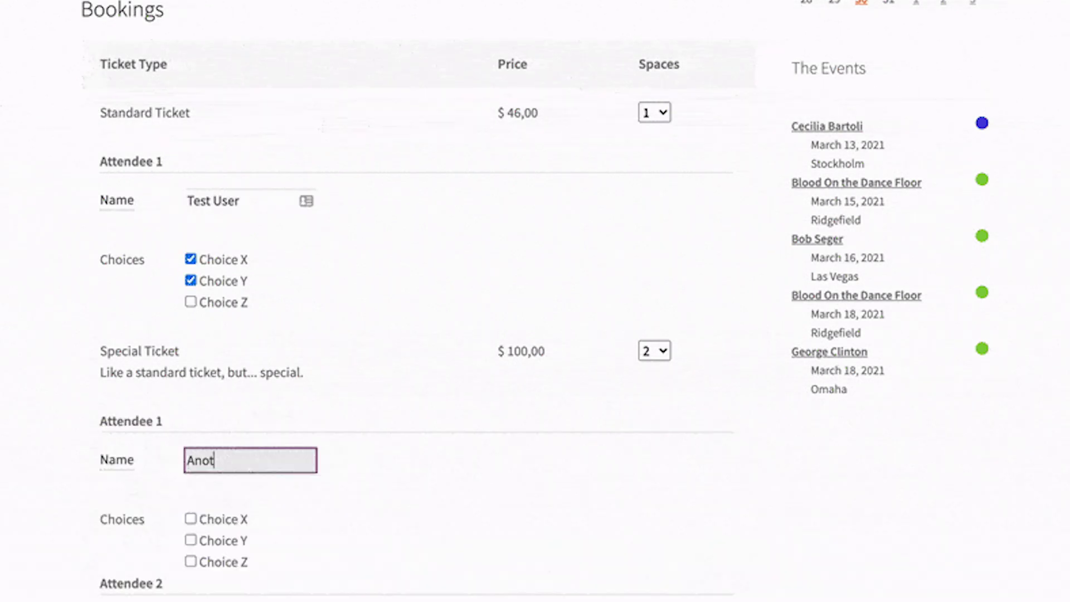
{"action": "type", "text": "her G"}
{"action": "type", "text": "uest"}
{"action": "left_click", "coordinate": [191, 519]}
{"action": "left_click", "coordinate": [190, 541]}
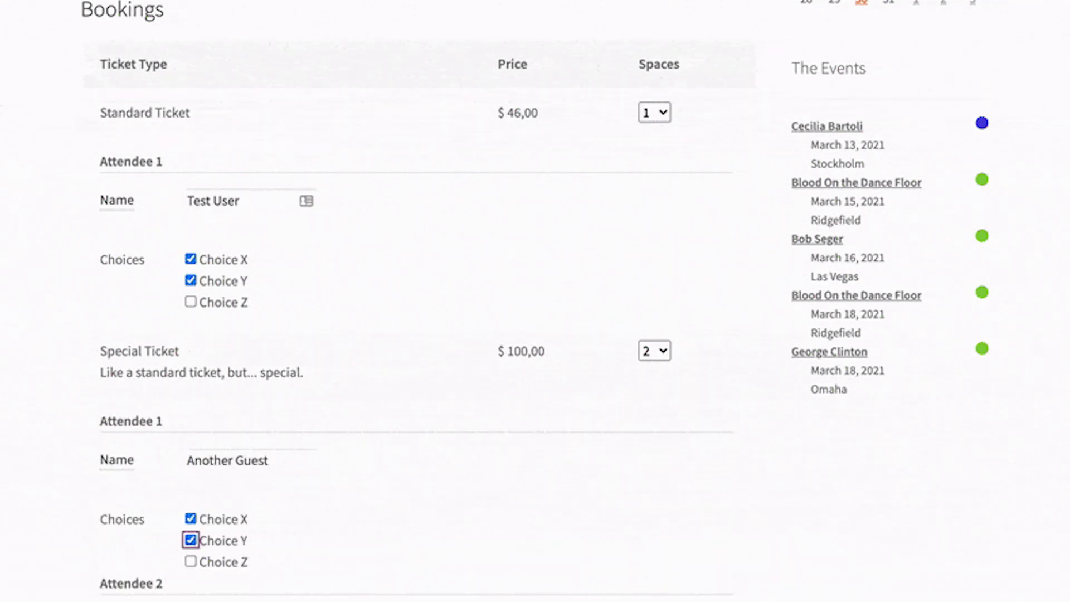
{"action": "scroll", "coordinate": [205, 355], "scroll_direction": "down", "scroll_amount": 5}
{"action": "left_click", "coordinate": [205, 357]}
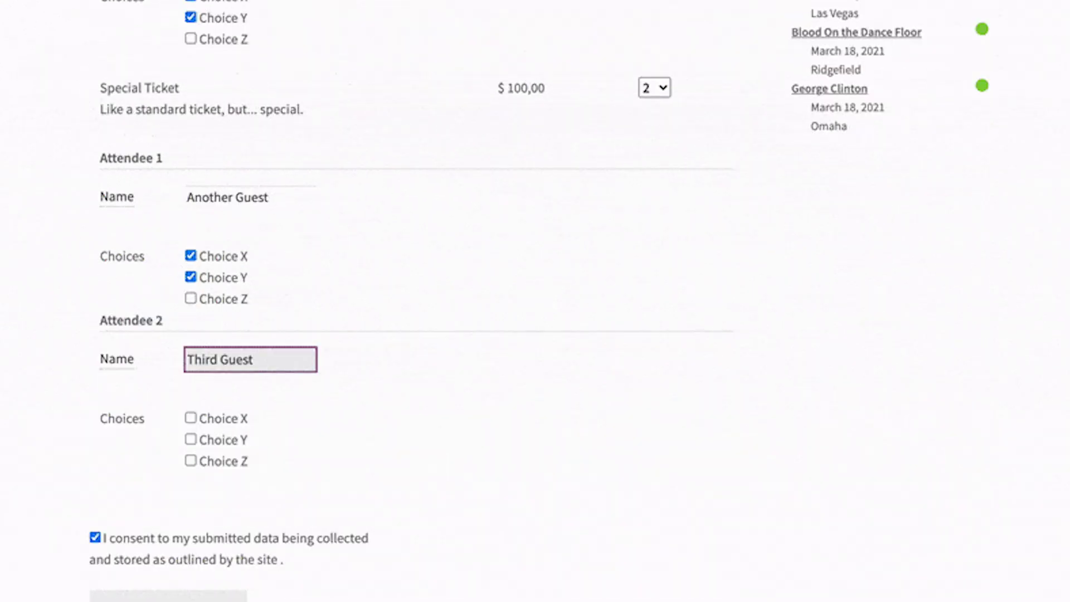
{"action": "type", "text": "Third Guest"}
{"action": "left_click", "coordinate": [191, 418]}
{"action": "left_click", "coordinate": [191, 440]}
Submit the ticket booking with 'Send it, send it now!'.
{"action": "left_click", "coordinate": [167, 594]}
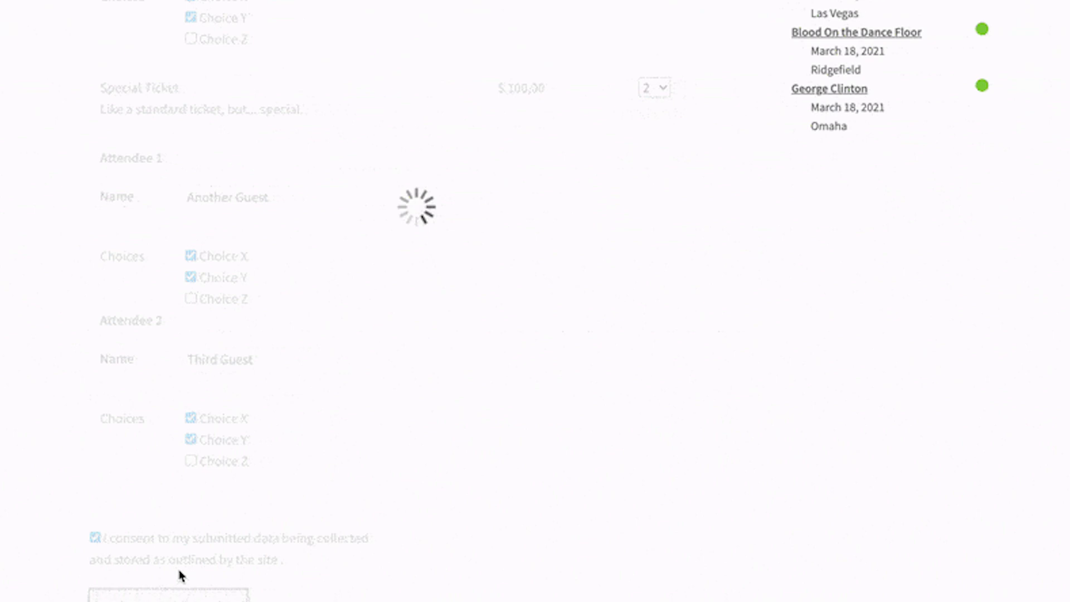
{"action": "mouse_move", "coordinate": [857, 81]}
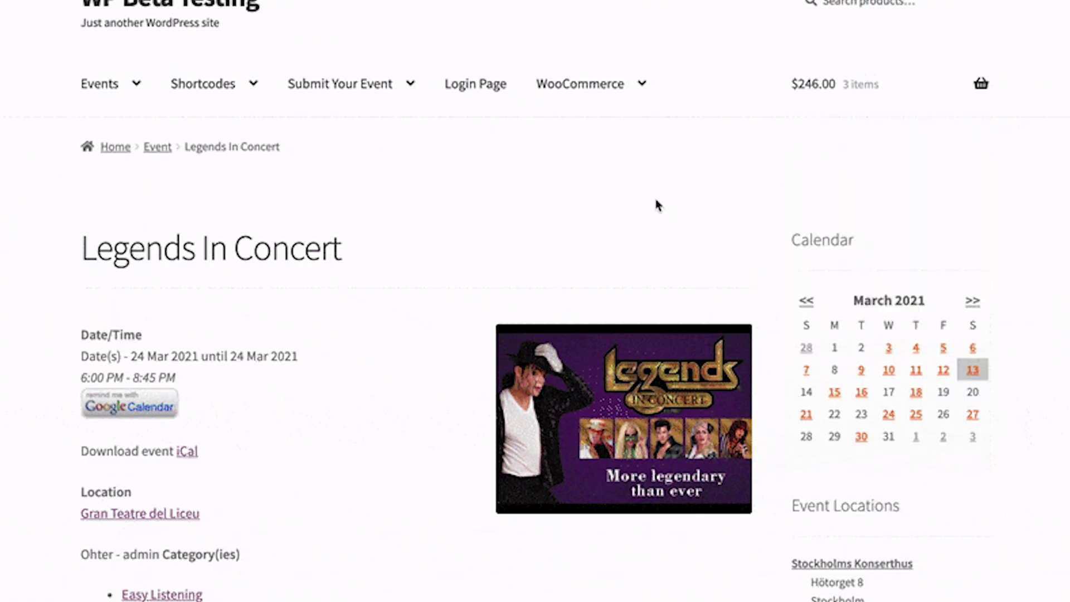
{"action": "scroll", "coordinate": [530, 310], "scroll_direction": "down", "scroll_amount": 6}
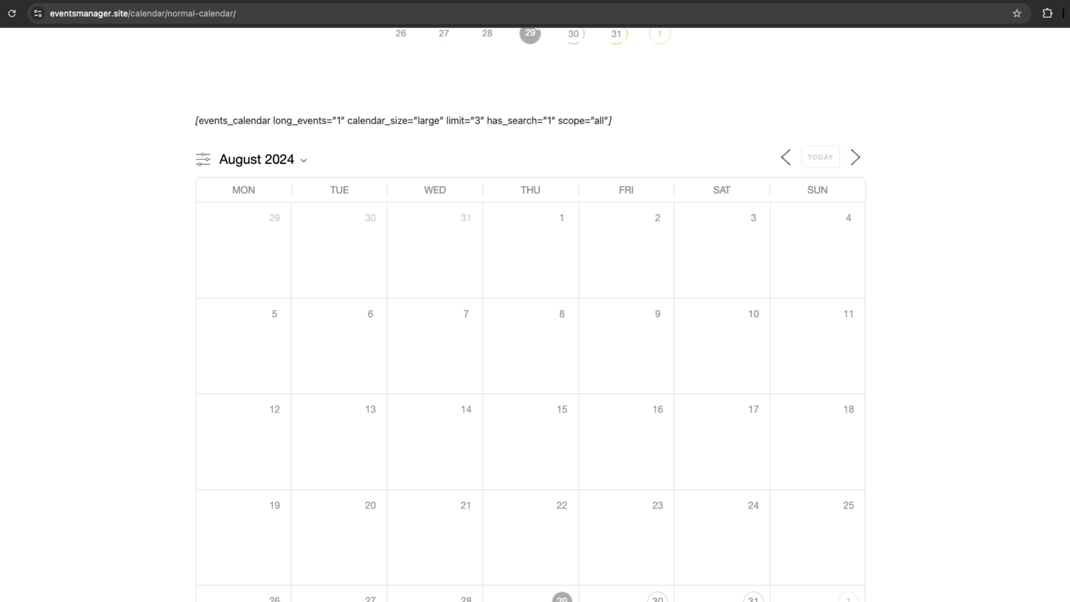
Switch the Events Manager Pro plan to Unlimited Sites, showing $499 per year.
{"action": "scroll", "coordinate": [530, 310], "scroll_direction": "down", "scroll_amount": 3}
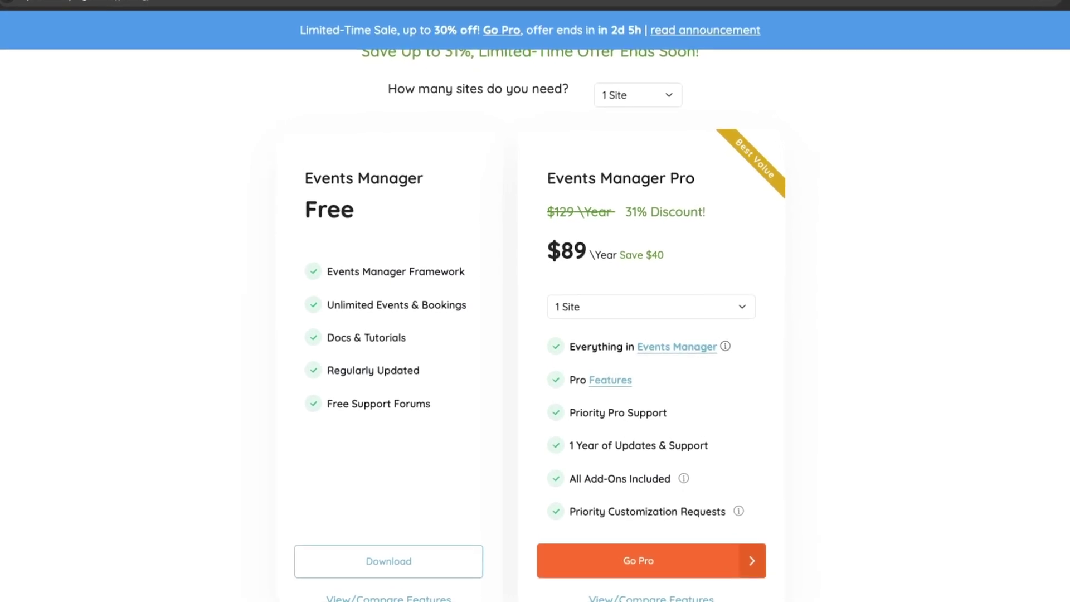
{"action": "left_click", "coordinate": [651, 306]}
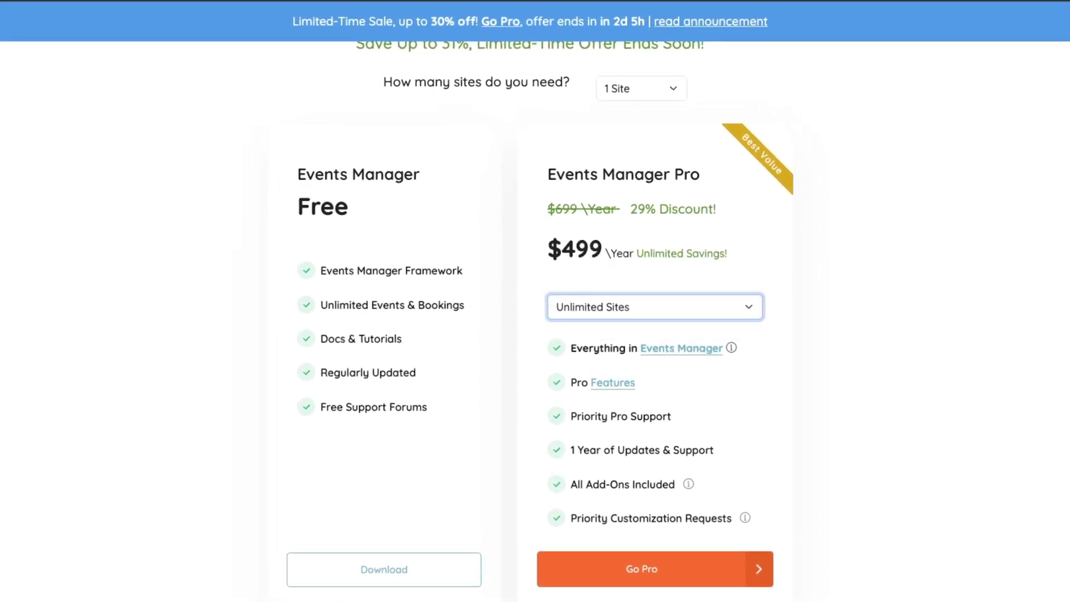
{"action": "left_click", "coordinate": [655, 307]}
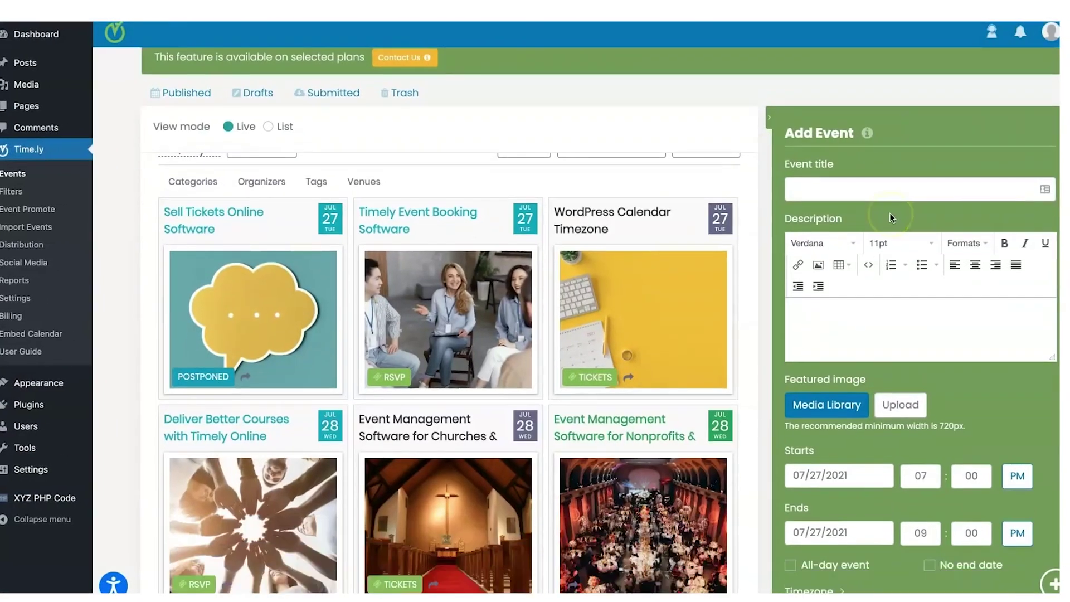
Set the new Timely event to repeat on custom dates.
{"action": "scroll", "coordinate": [890, 213], "scroll_direction": "down", "scroll_amount": 5}
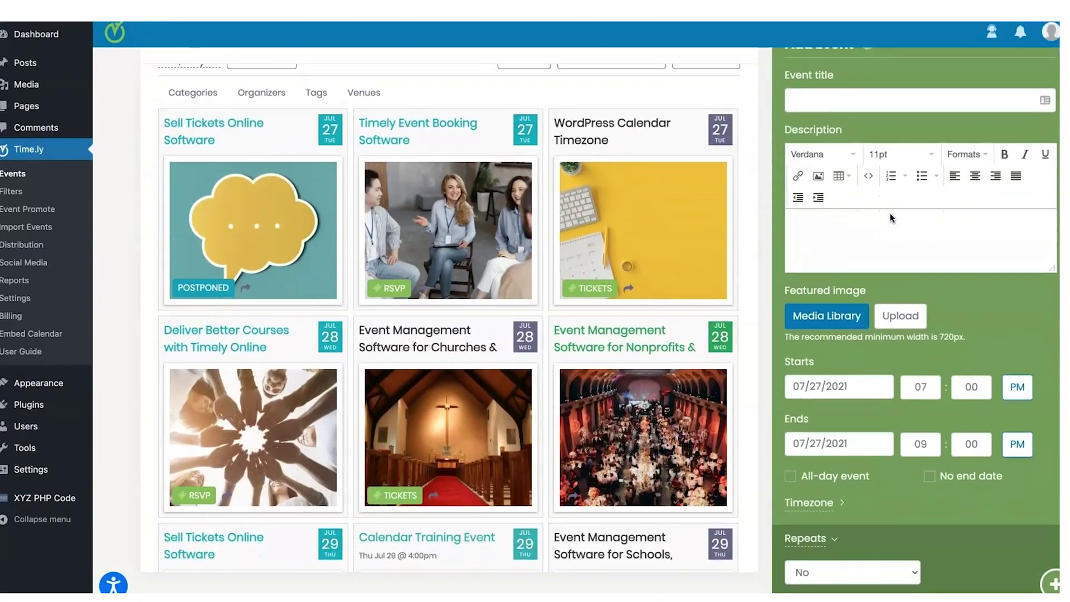
{"action": "scroll", "coordinate": [890, 213], "scroll_direction": "down", "scroll_amount": 5}
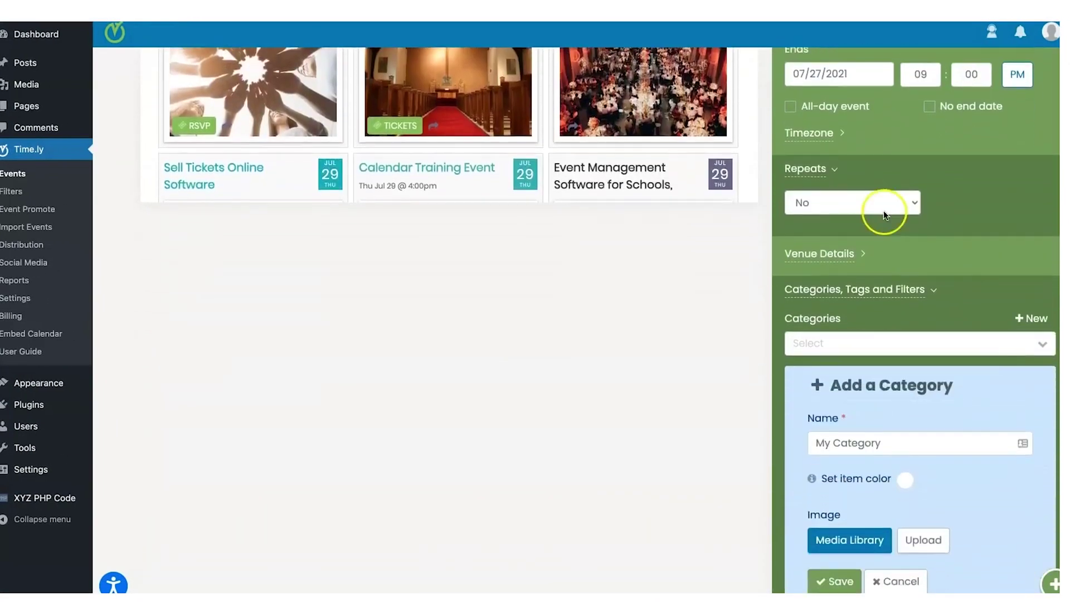
{"action": "left_click", "coordinate": [886, 177]}
{"action": "left_click", "coordinate": [853, 216]}
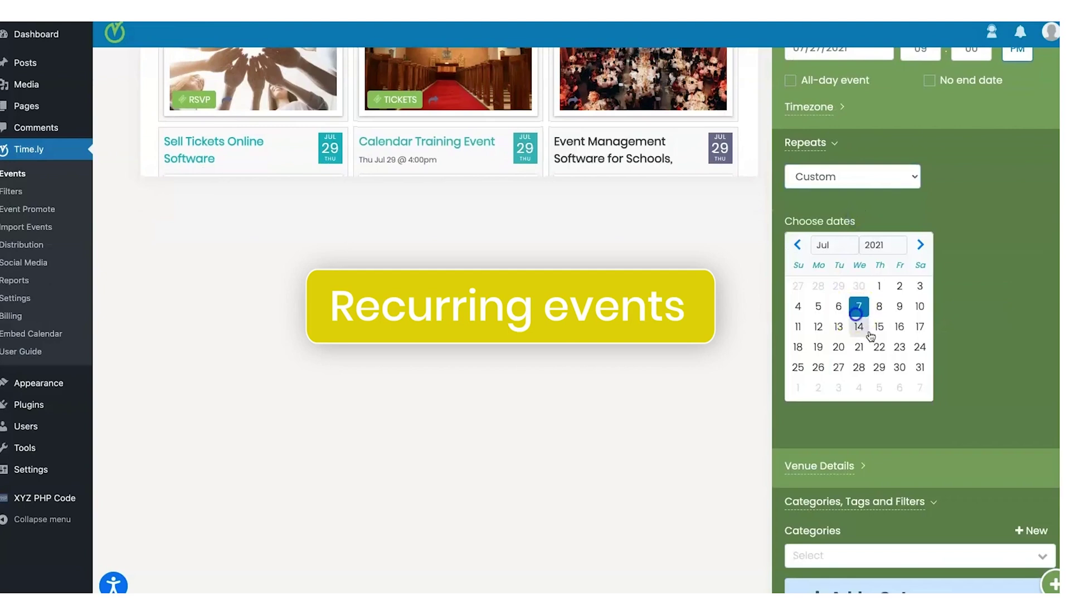
Pick a colour swatch for the new category under Add a Category.
{"action": "scroll", "coordinate": [896, 283], "scroll_direction": "down", "scroll_amount": 5}
{"action": "left_click", "coordinate": [905, 406]}
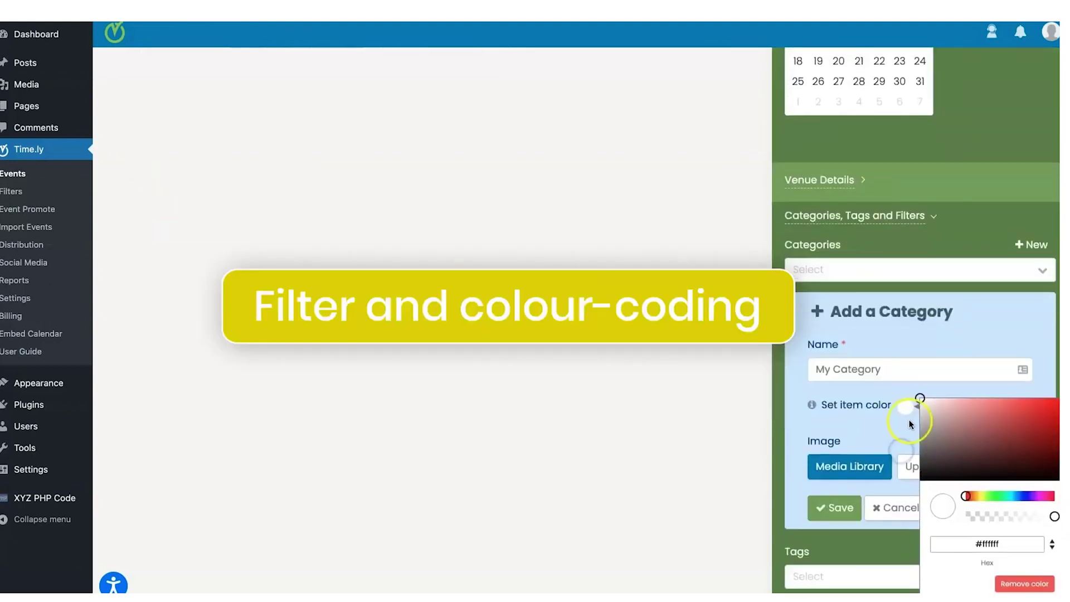
{"action": "left_click", "coordinate": [1013, 438]}
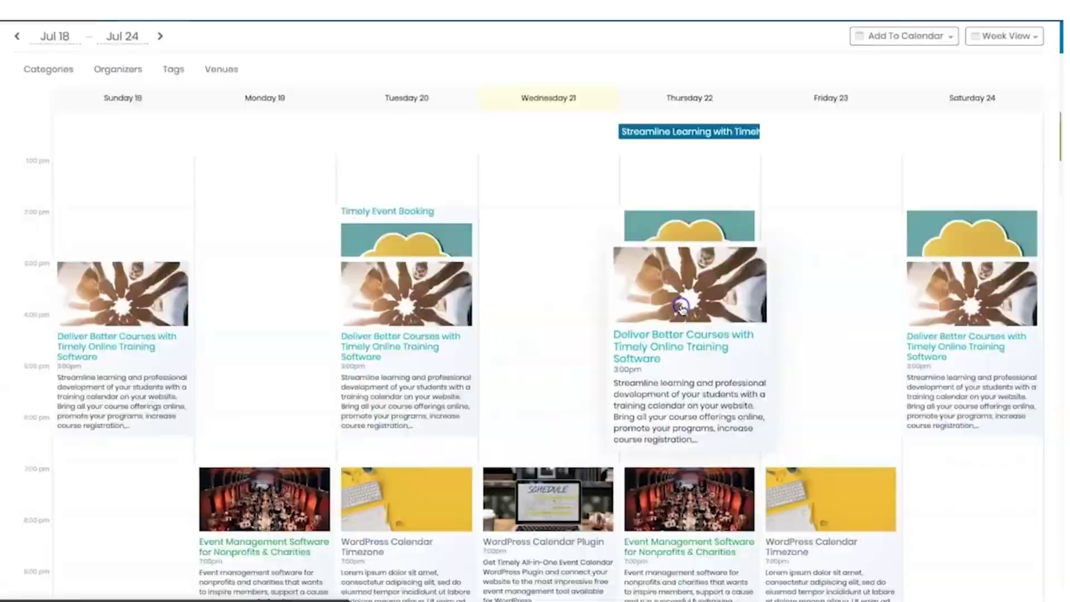
Open the Jul 22 Deliver Better Courses event and view its social sharing options.
{"action": "left_click", "coordinate": [680, 310]}
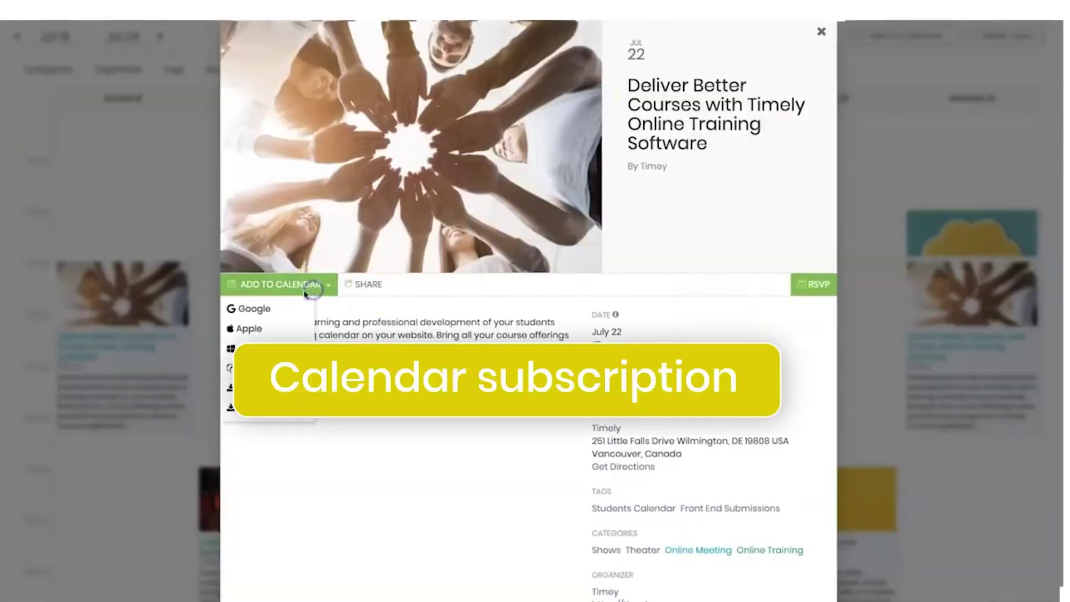
{"action": "left_click", "coordinate": [290, 448]}
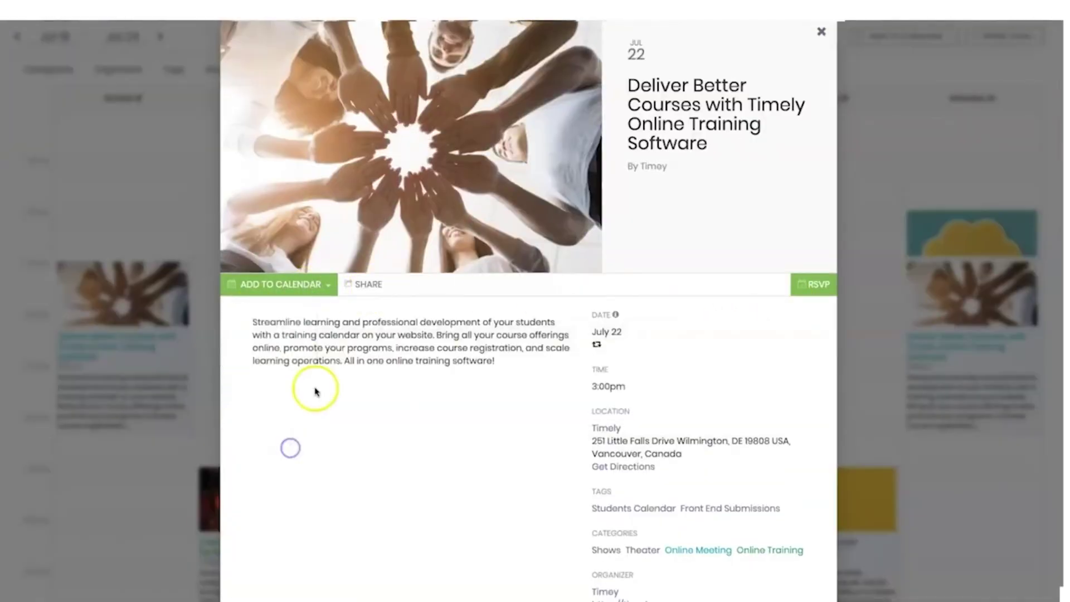
{"action": "left_click", "coordinate": [371, 286]}
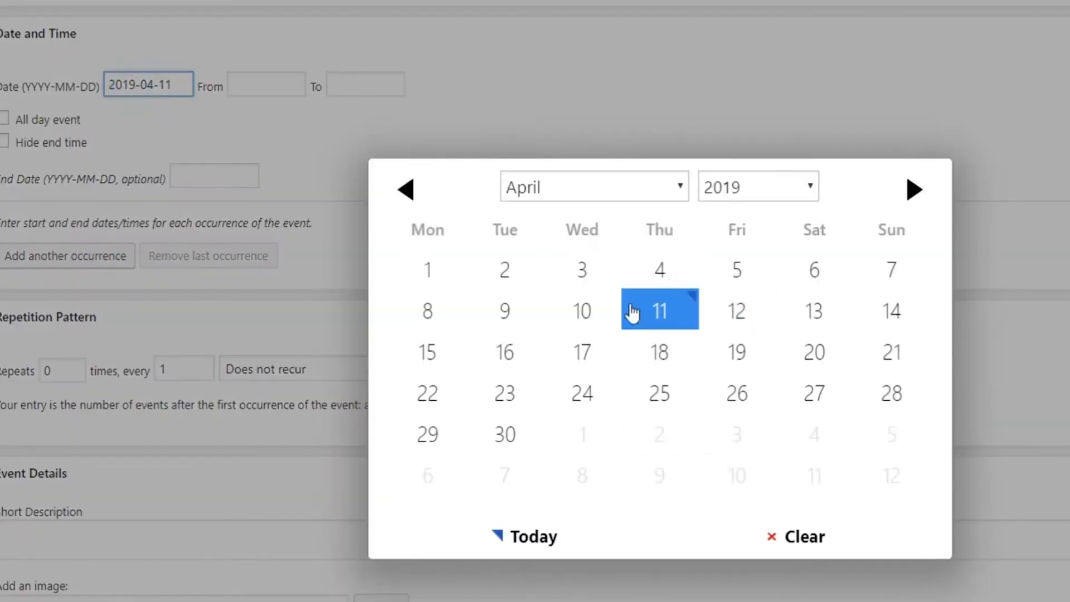
Pick 10 in the date picker so the event date reads 2019-04-10.
{"action": "left_click", "coordinate": [619, 309]}
{"action": "left_click", "coordinate": [276, 92]}
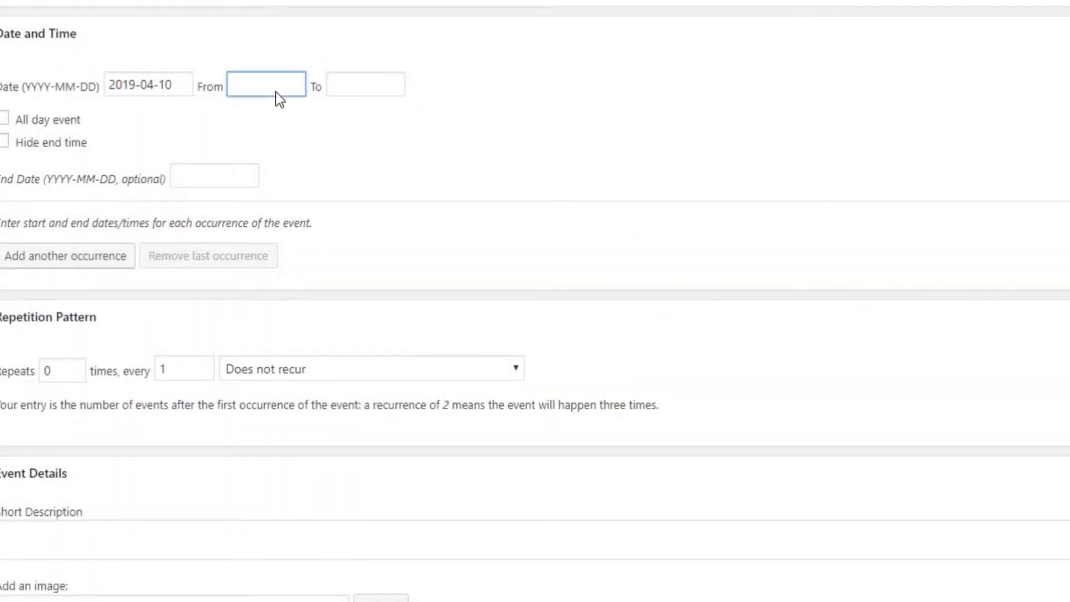
Create a Concert event category coloured red, #dd3333.
{"action": "left_click", "coordinate": [224, 176]}
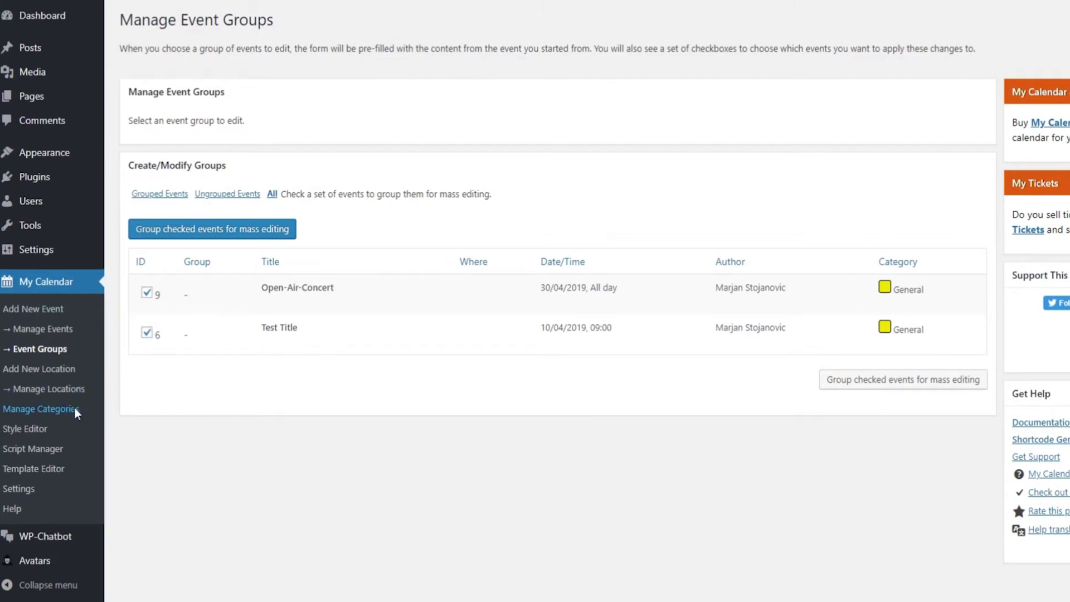
{"action": "left_click", "coordinate": [75, 407]}
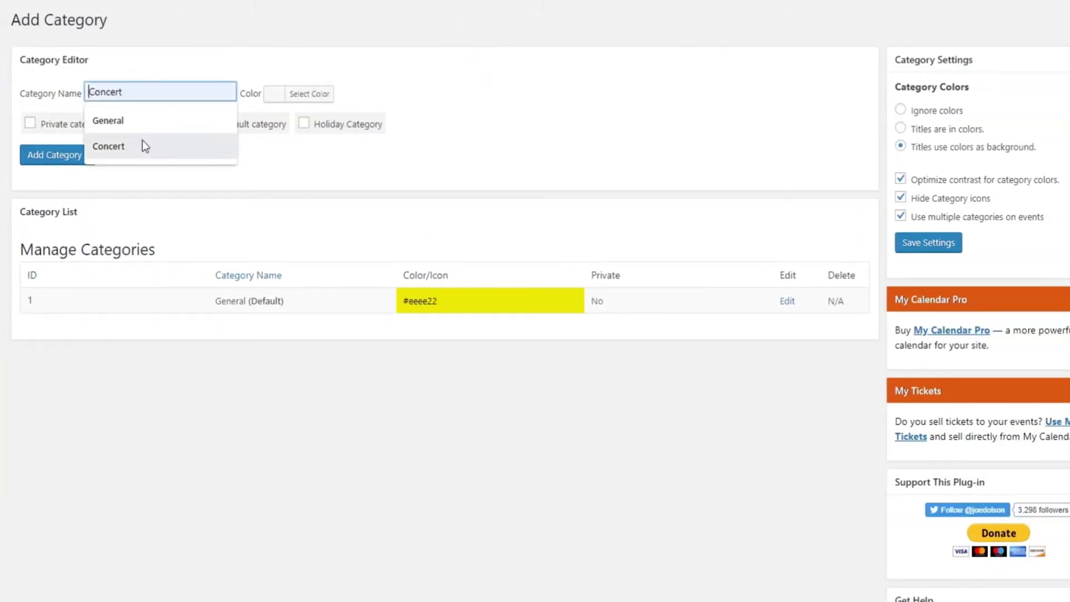
{"action": "left_click", "coordinate": [141, 145]}
{"action": "left_click", "coordinate": [274, 94]}
{"action": "left_click", "coordinate": [309, 258]}
{"action": "left_click", "coordinate": [500, 102]}
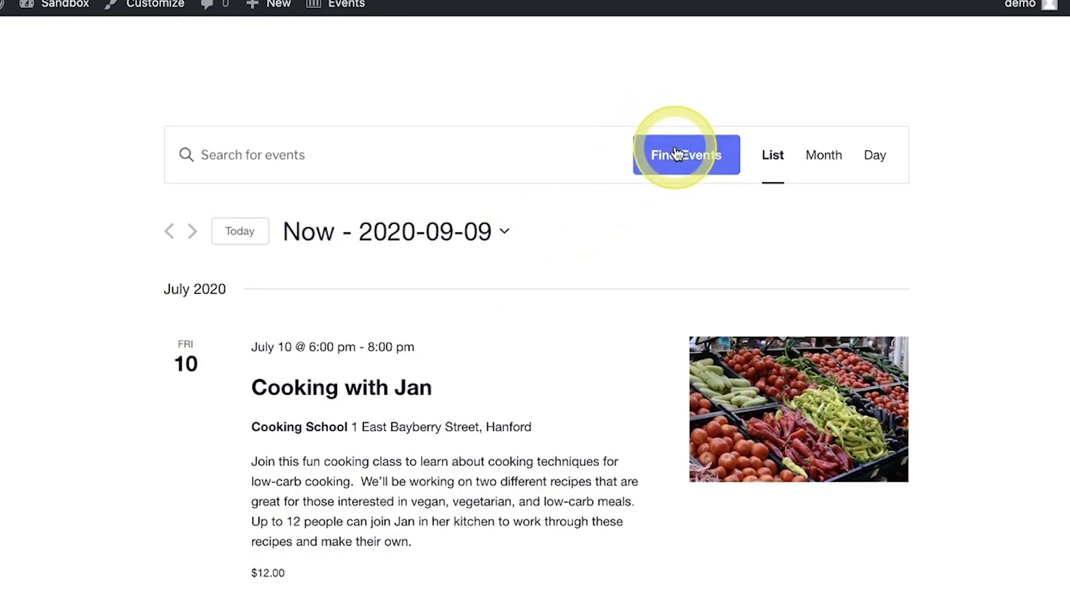
Scroll the upcoming events list, starting with the July 10 'Cooking with Jan' class.
{"action": "scroll", "coordinate": [649, 245], "scroll_direction": "down", "scroll_amount": 2}
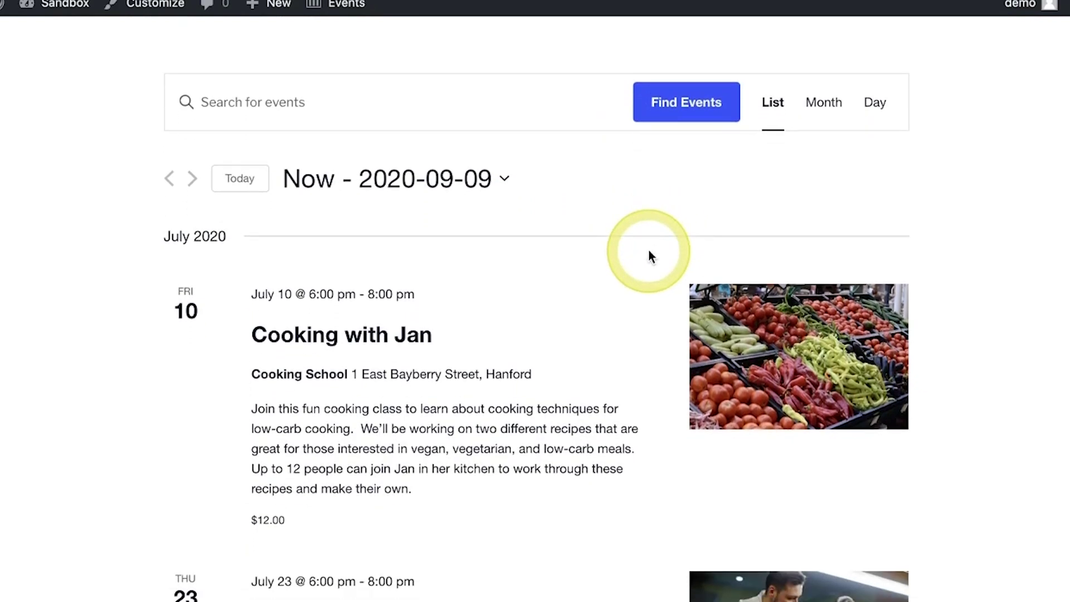
{"action": "scroll", "coordinate": [649, 257], "scroll_direction": "up", "scroll_amount": 1}
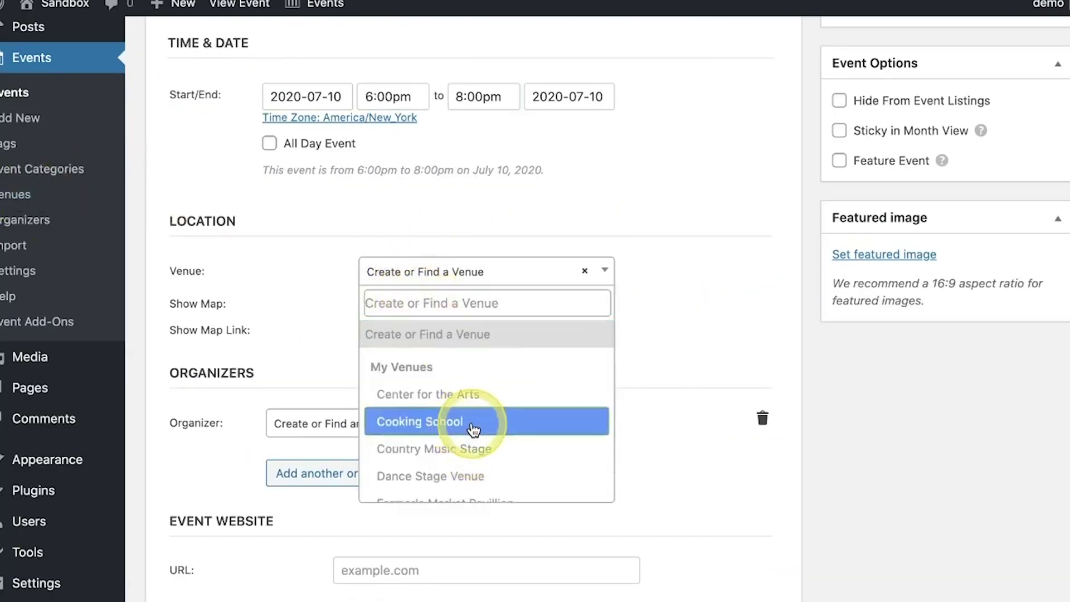
Choose the Cooking School venue and turn on its map link.
{"action": "left_click", "coordinate": [470, 418]}
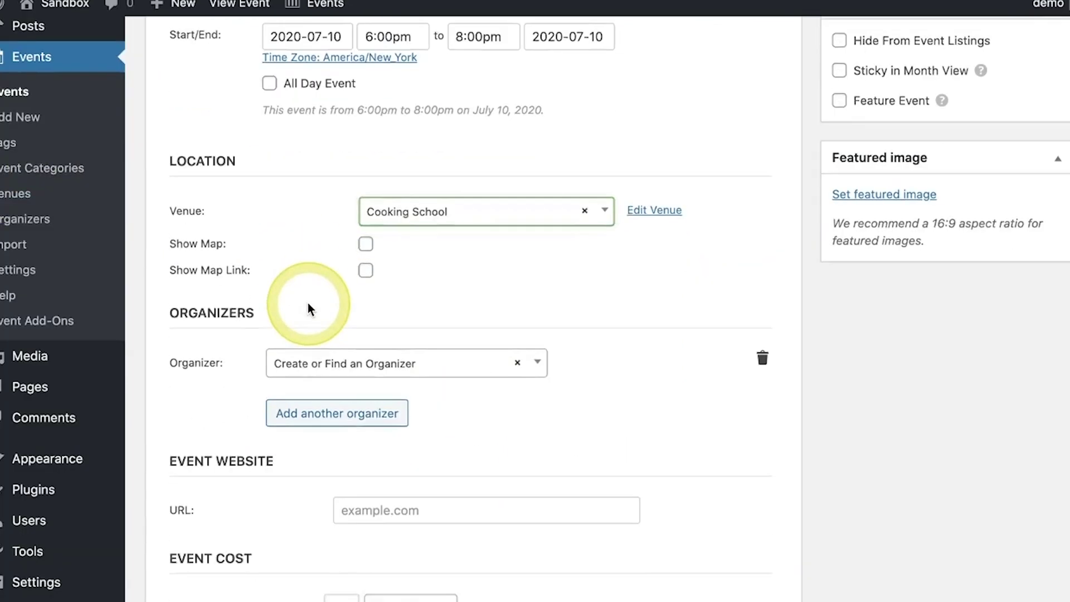
{"action": "scroll", "coordinate": [311, 308], "scroll_direction": "down", "scroll_amount": 1}
{"action": "left_click", "coordinate": [365, 223]}
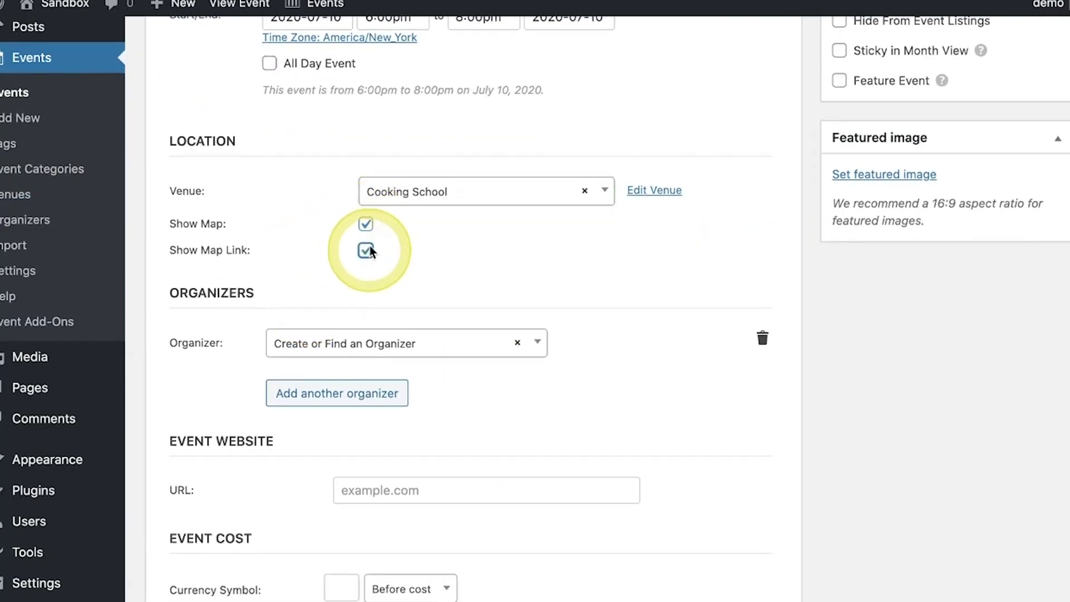
{"action": "scroll", "coordinate": [407, 254], "scroll_direction": "down", "scroll_amount": 3}
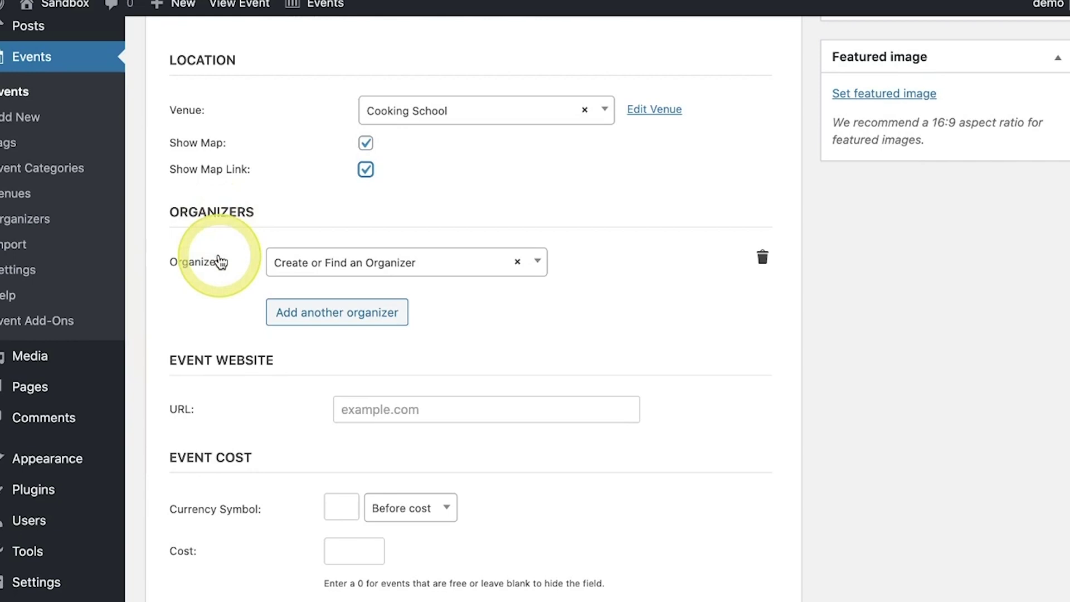
Choose ABC Cooking School as the event organizer.
{"action": "left_click", "coordinate": [310, 266]}
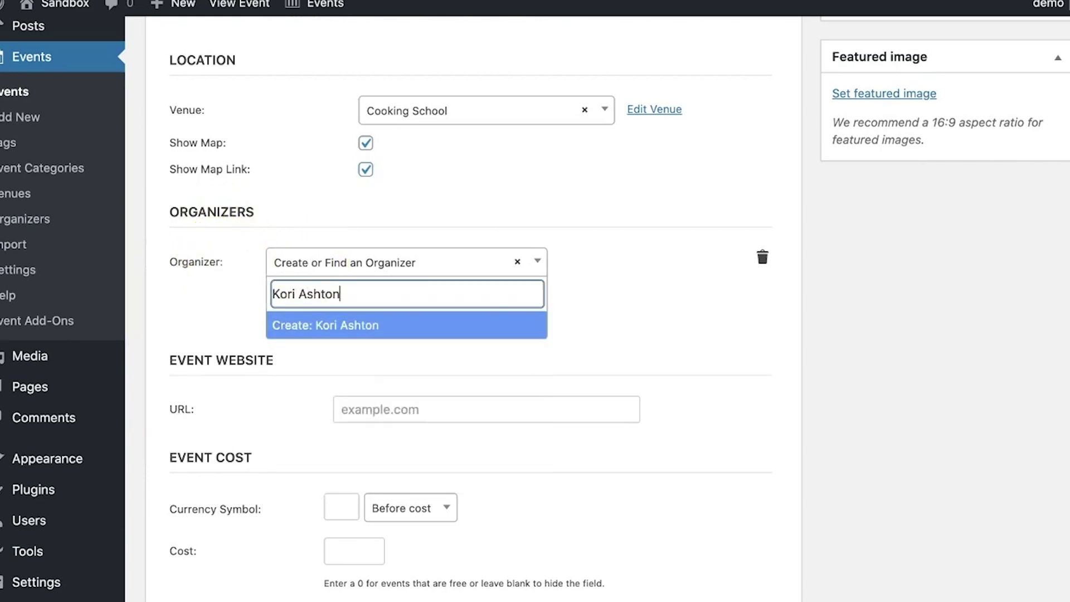
{"action": "key", "text": "BackSpace"}
{"action": "key", "text": "BackSpace"}
{"action": "key", "text": "BackSpace"}
{"action": "key", "text": "BackSpace"}
{"action": "key", "text": "BackSpace"}
{"action": "key", "text": "BackSpace"}
{"action": "key", "text": "BackSpace"}
{"action": "key", "text": "BackSpace"}
{"action": "key", "text": "BackSpace"}
{"action": "key", "text": "BackSpace"}
{"action": "key", "text": "BackSpace"}
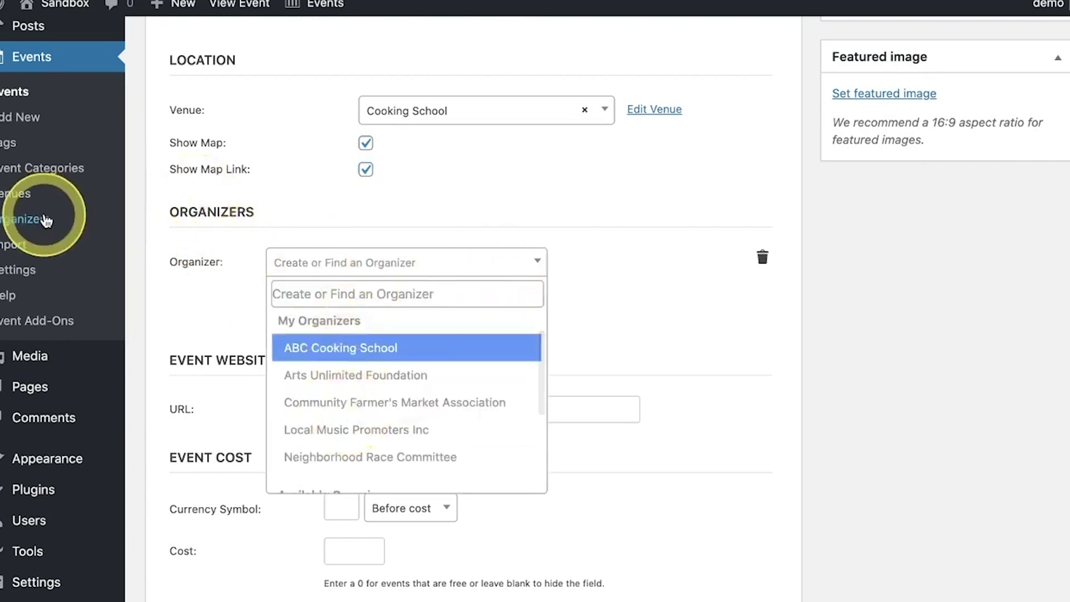
{"action": "left_click", "coordinate": [311, 346]}
Enter the $ currency symbol for the event's 12.00 cost.
{"action": "scroll", "coordinate": [377, 314], "scroll_direction": "down", "scroll_amount": 2}
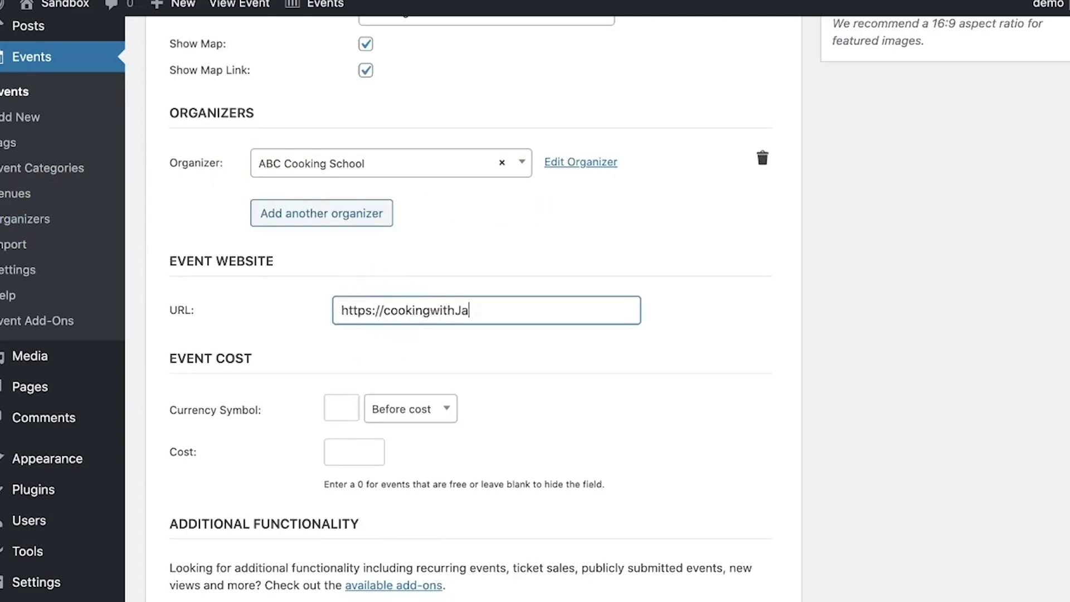
{"action": "scroll", "coordinate": [424, 385], "scroll_direction": "down", "scroll_amount": 1}
{"action": "left_click", "coordinate": [342, 351]}
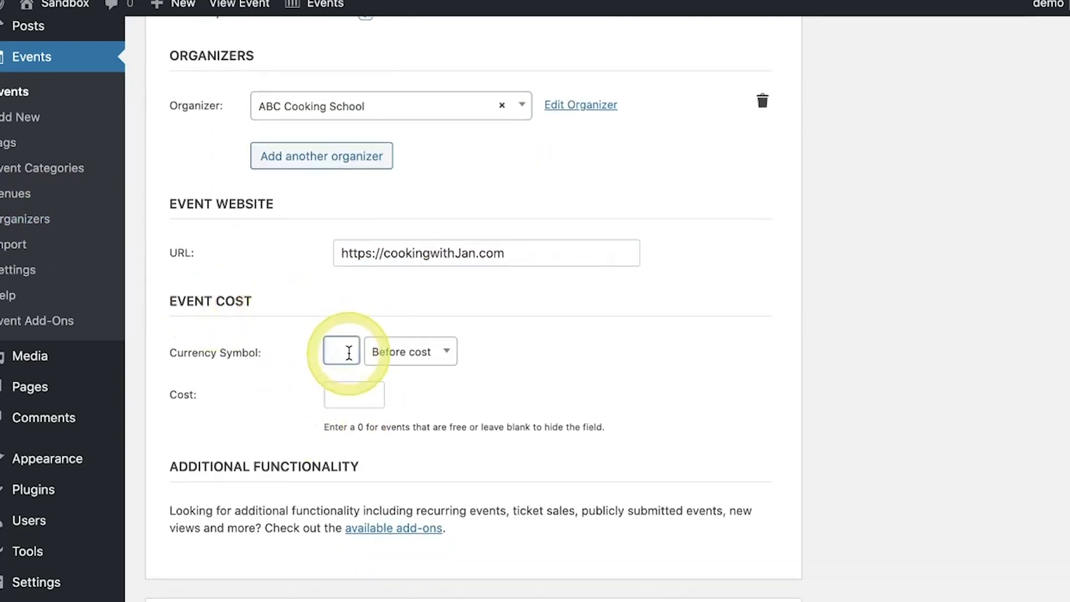
{"action": "type", "text": "$"}
{"action": "left_click", "coordinate": [341, 397]}
{"action": "scroll", "coordinate": [795, 342], "scroll_direction": "up", "scroll_amount": 12}
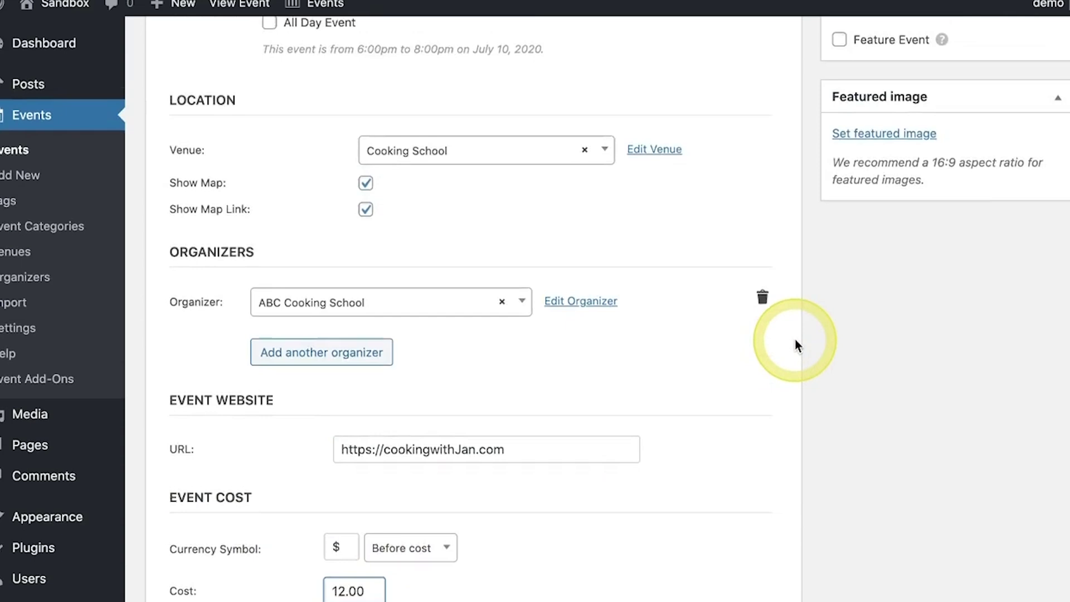
Add Cooking as a new event category.
{"action": "left_click", "coordinate": [900, 328]}
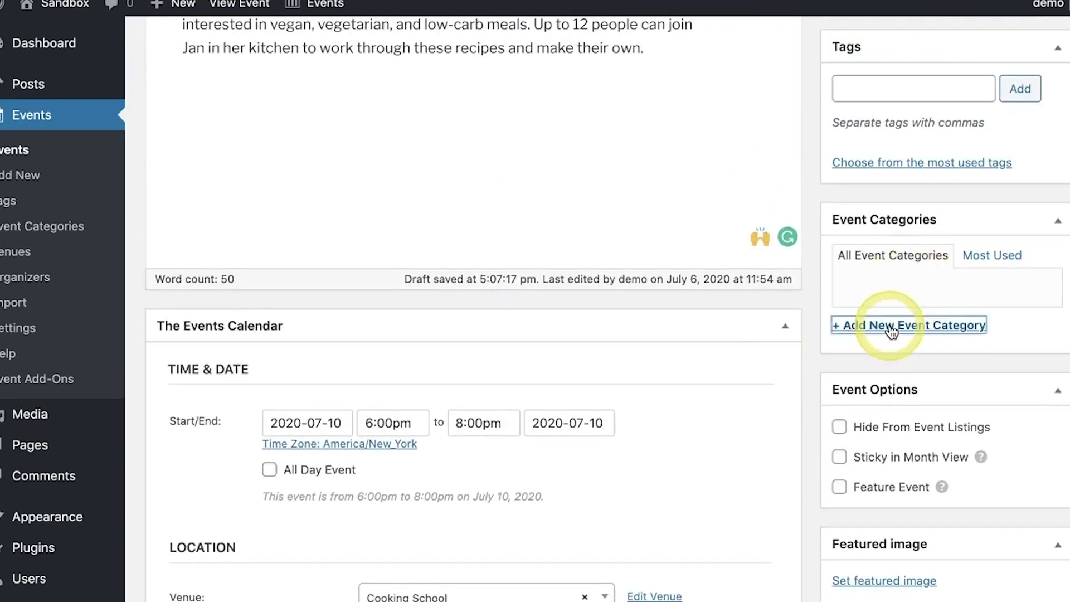
{"action": "type", "text": "Cooking"}
{"action": "left_click", "coordinate": [920, 447]}
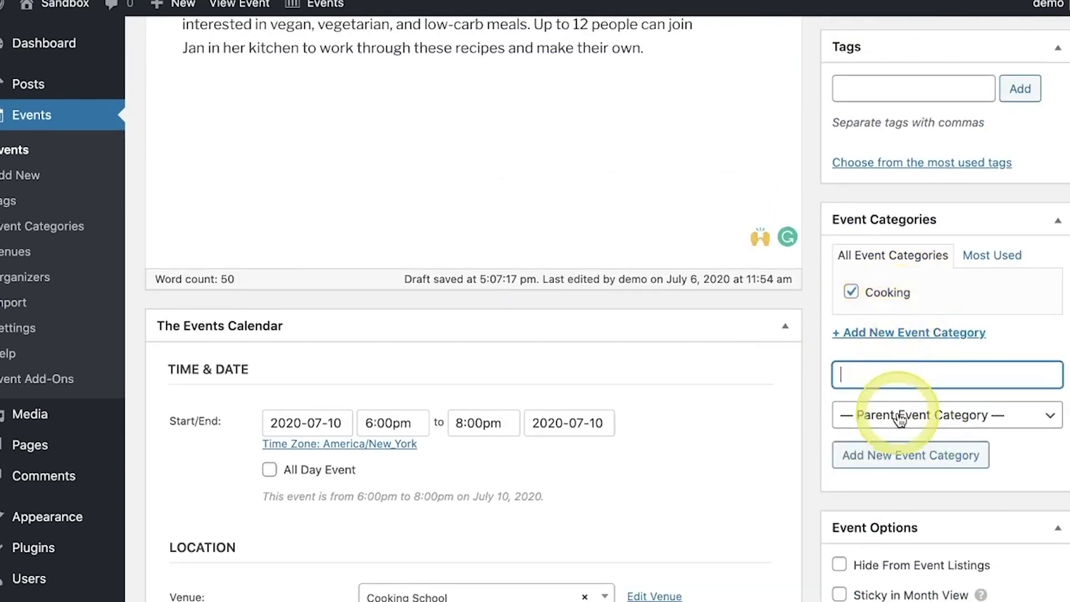
{"action": "scroll", "coordinate": [884, 425], "scroll_direction": "down", "scroll_amount": 4}
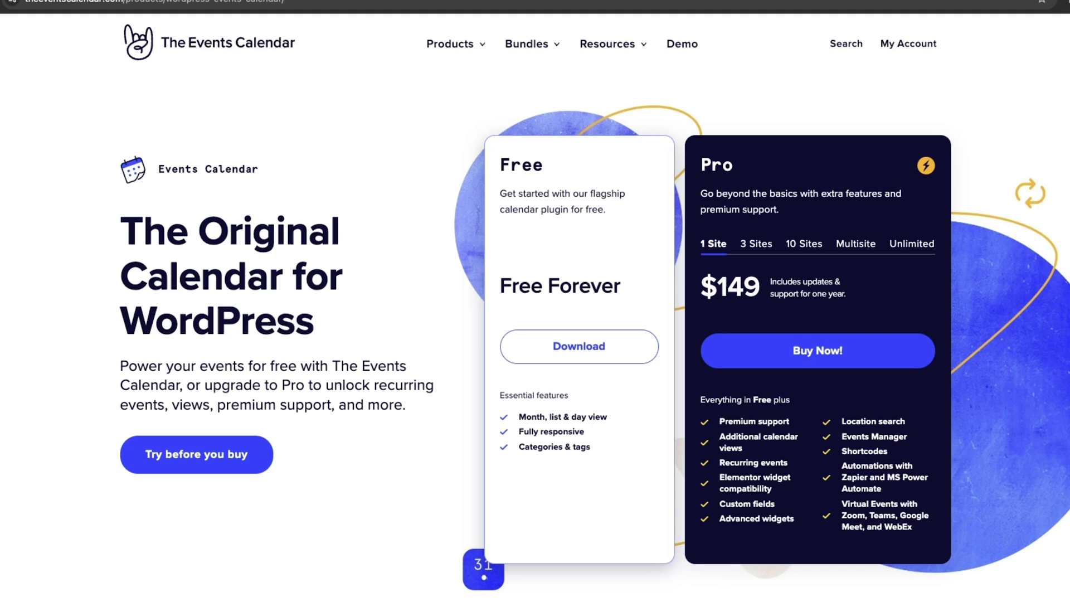
Switch the Pro plan's site selector to Unlimited, showing $999 per year.
{"action": "left_click", "coordinate": [914, 243]}
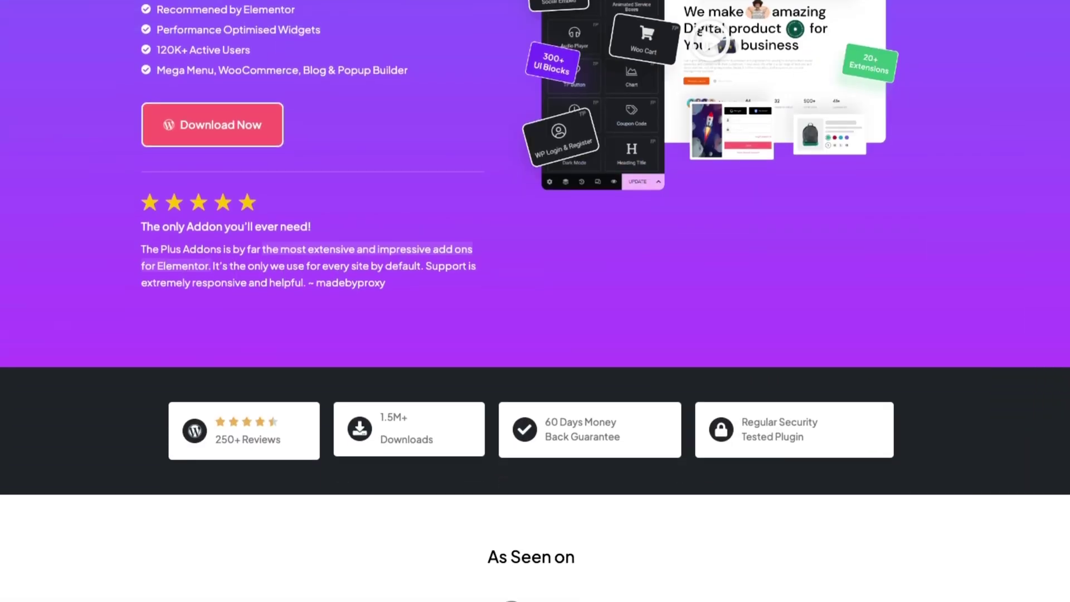
Scroll through the widgets library down to the yearly plans: $35, $63 and $118.
{"action": "scroll", "coordinate": [535, 301], "scroll_direction": "down", "scroll_amount": 10}
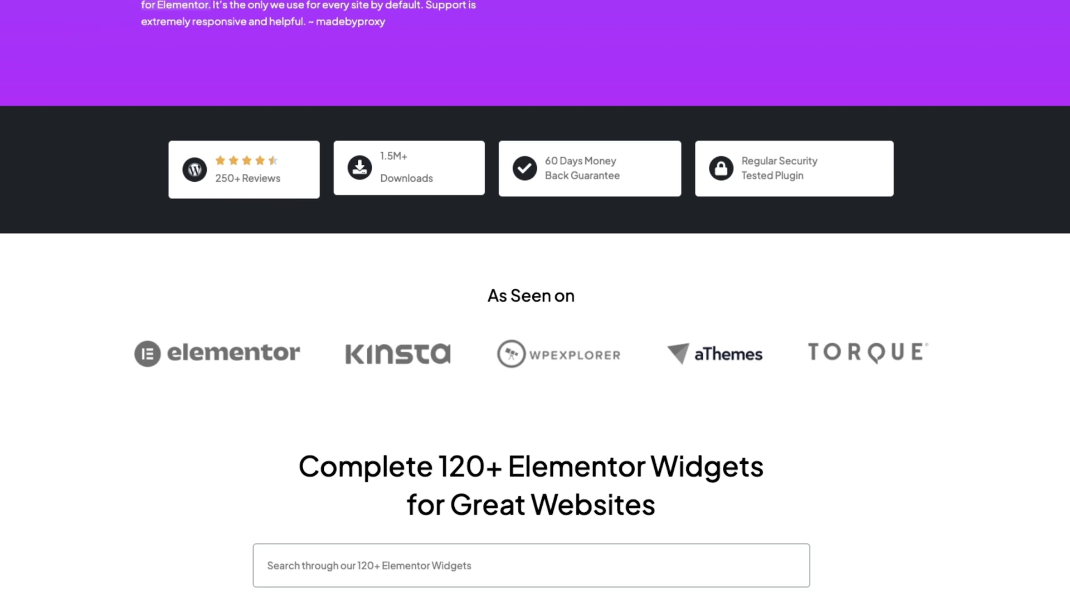
{"action": "scroll", "coordinate": [535, 301], "scroll_direction": "down", "scroll_amount": 3}
{"action": "scroll", "coordinate": [535, 301], "scroll_direction": "down", "scroll_amount": 10}
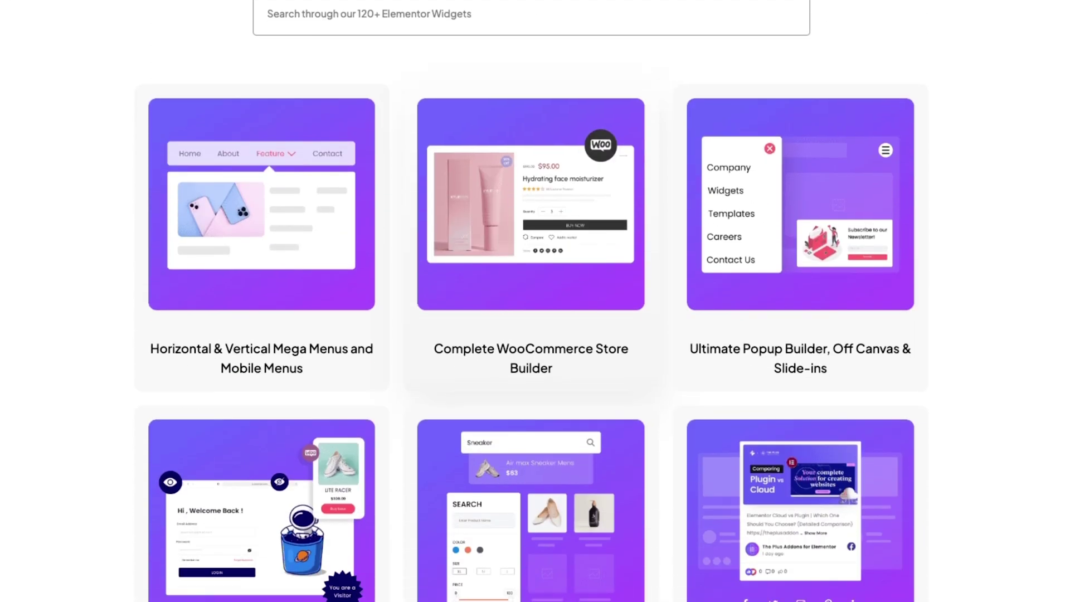
{"action": "scroll", "coordinate": [535, 302], "scroll_direction": "down", "scroll_amount": 5}
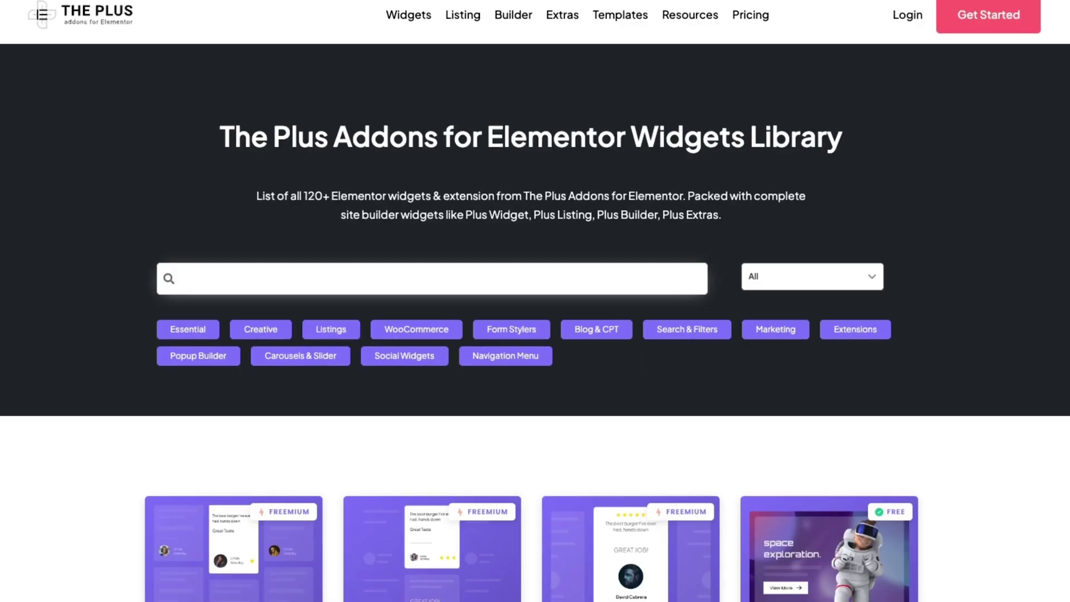
{"action": "scroll", "coordinate": [535, 301], "scroll_direction": "down", "scroll_amount": 6}
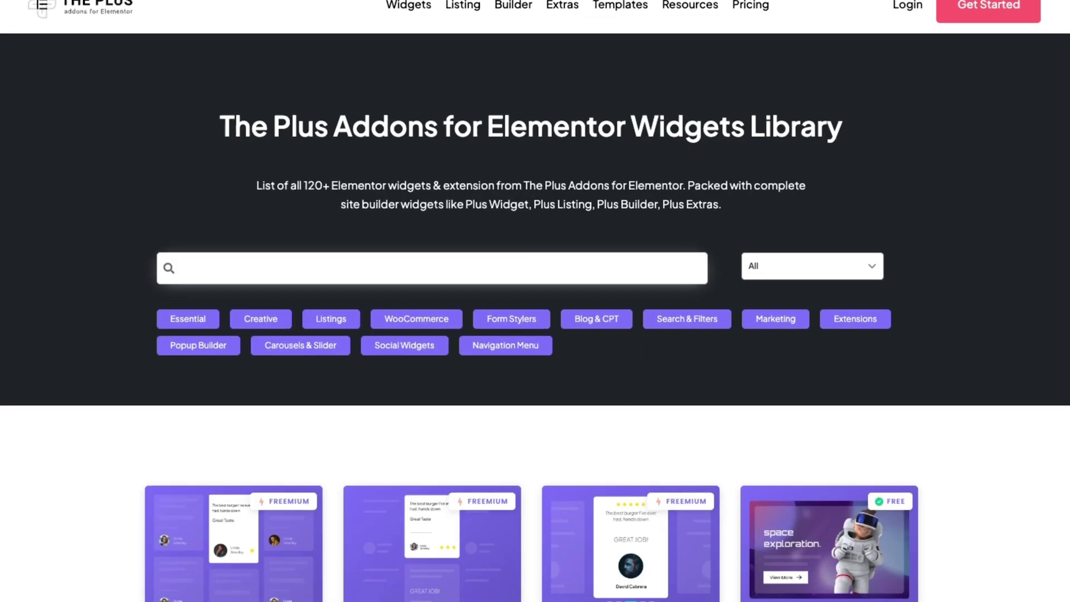
{"action": "scroll", "coordinate": [432, 168], "scroll_direction": "down", "scroll_amount": 12}
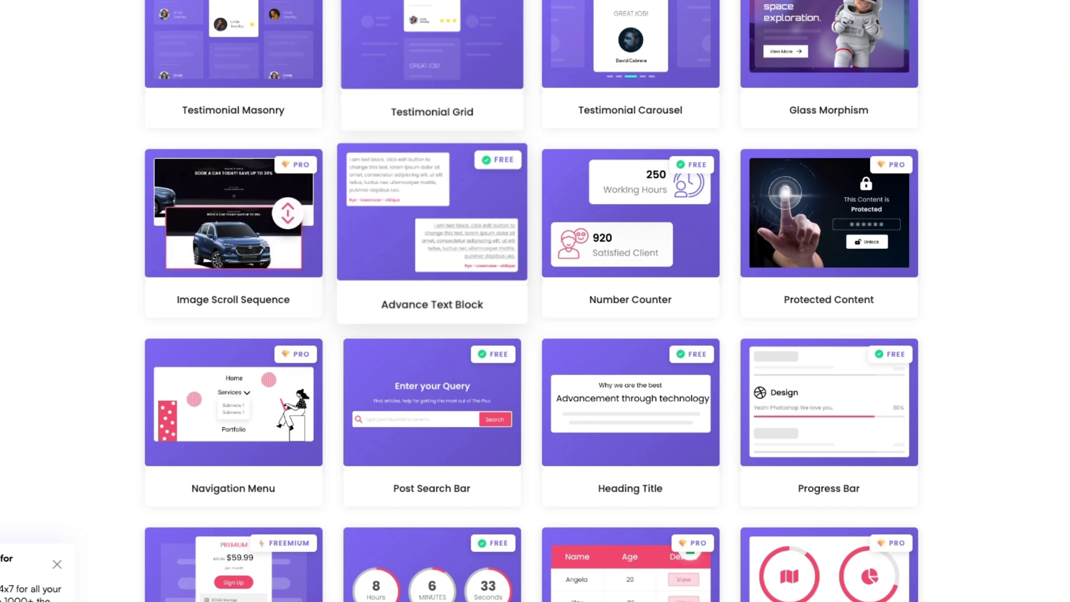
{"action": "scroll", "coordinate": [432, 167], "scroll_direction": "down", "scroll_amount": 12}
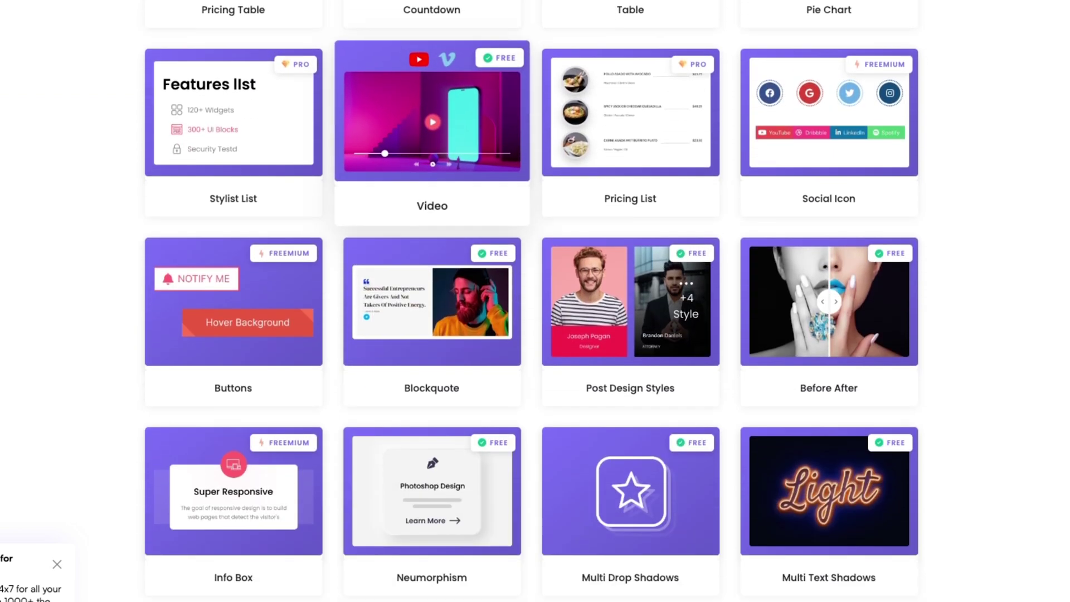
{"action": "scroll", "coordinate": [432, 235], "scroll_direction": "down", "scroll_amount": 15}
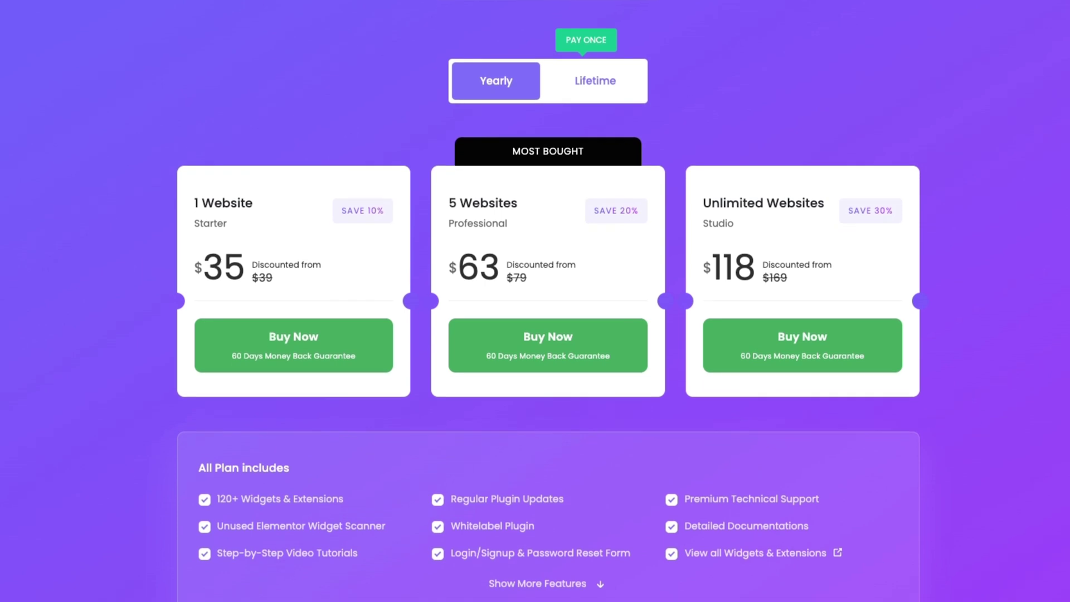
Scroll through the 1000+ pre-designed template kits gallery.
{"action": "scroll", "coordinate": [548, 304], "scroll_direction": "down", "scroll_amount": 1}
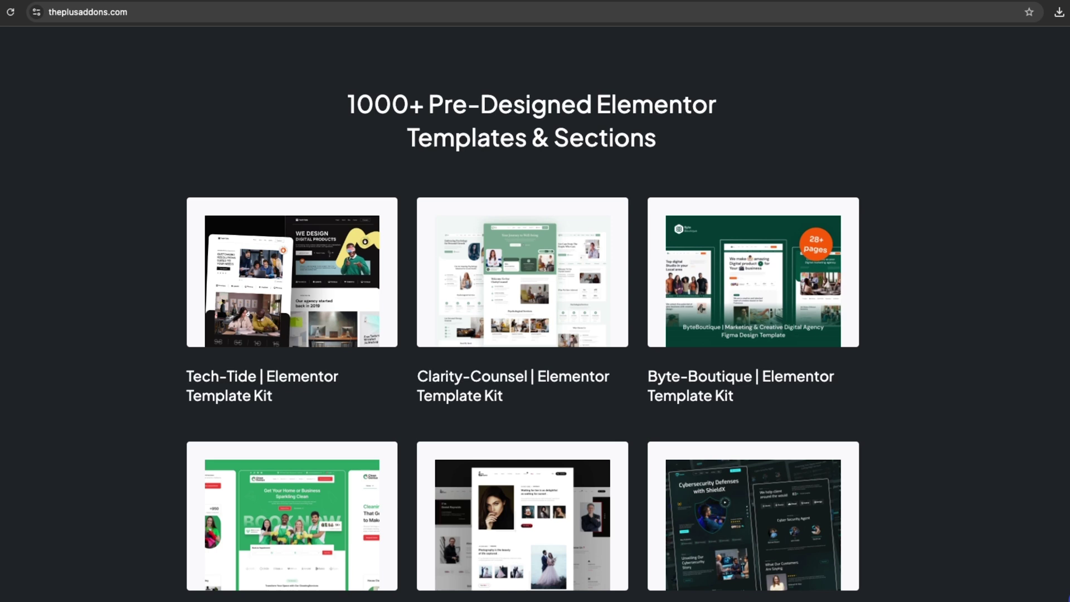
{"action": "scroll", "coordinate": [535, 312], "scroll_direction": "down", "scroll_amount": 7}
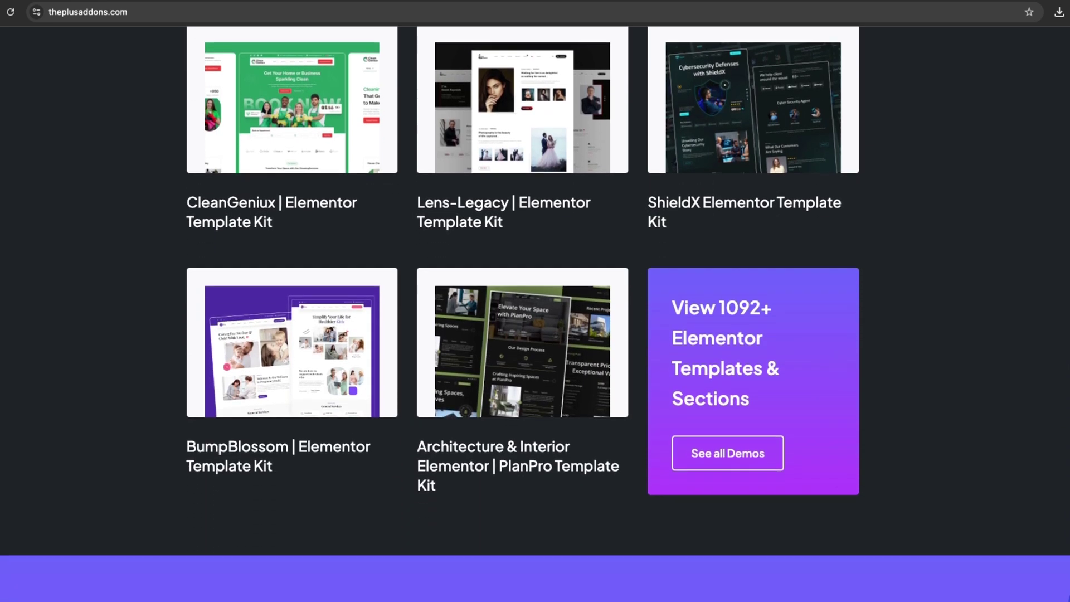
{"action": "scroll", "coordinate": [535, 312], "scroll_direction": "down", "scroll_amount": 3}
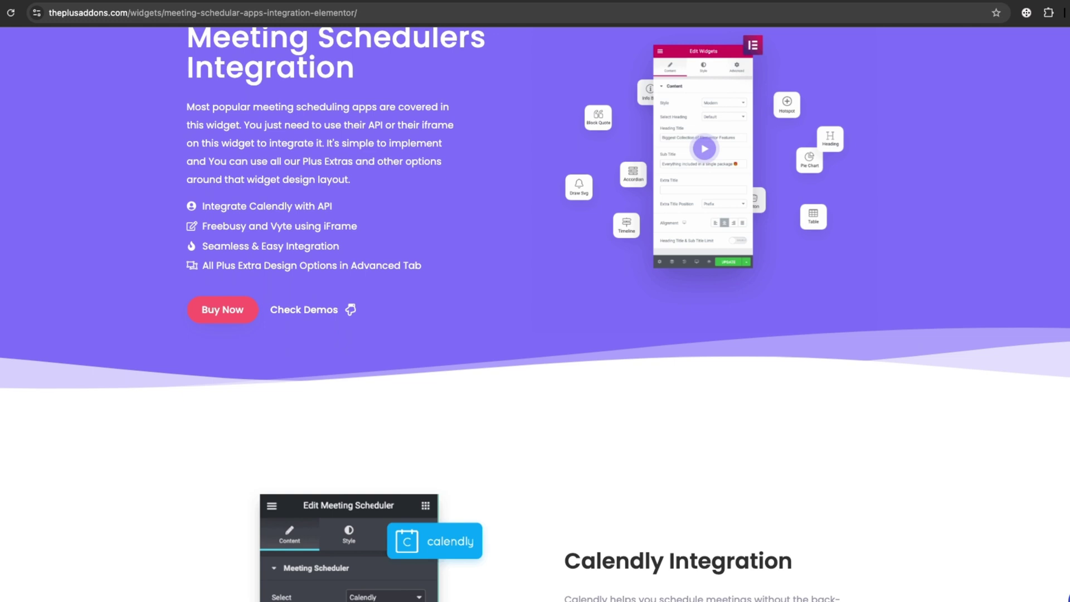
{"action": "scroll", "coordinate": [535, 301], "scroll_direction": "down", "scroll_amount": 3}
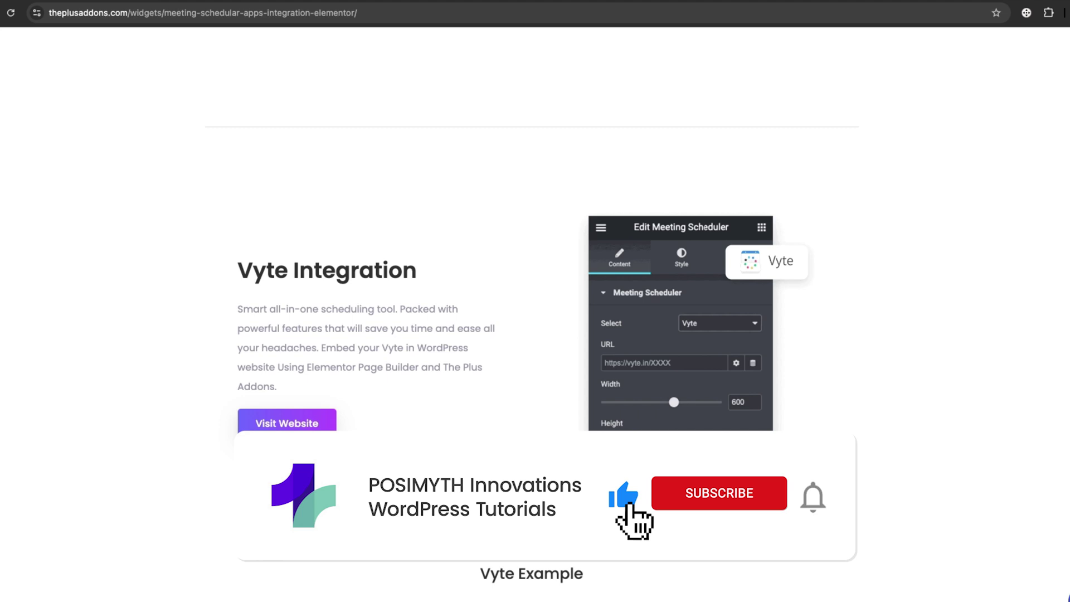
Scroll the Meeting Schedulers page, then the Elementor widgets card grid.
{"action": "scroll", "coordinate": [536, 301], "scroll_direction": "down", "scroll_amount": 13}
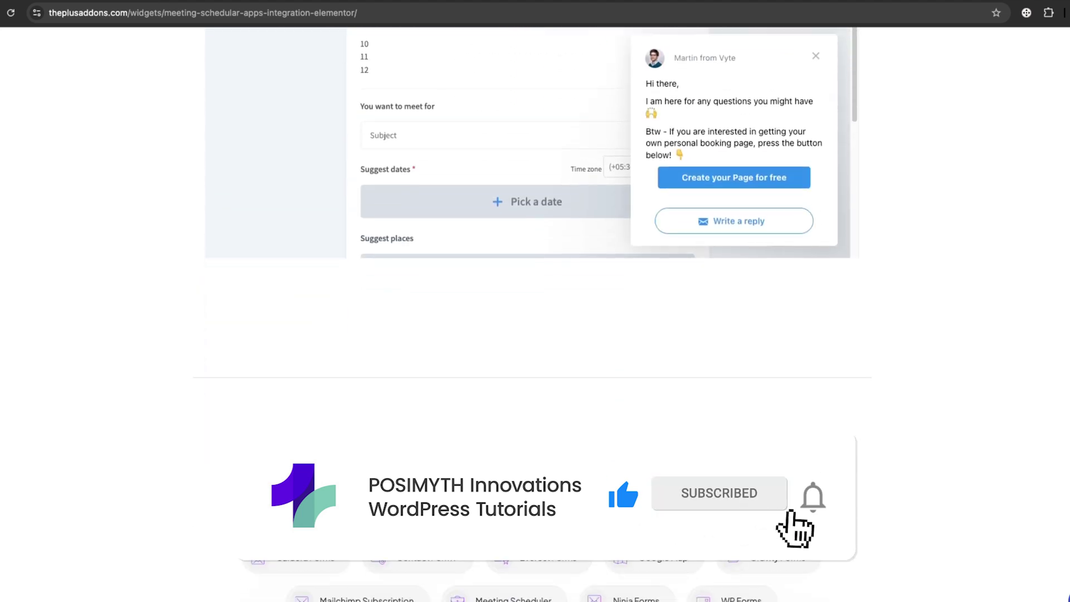
{"action": "scroll", "coordinate": [535, 301], "scroll_direction": "down", "scroll_amount": 12}
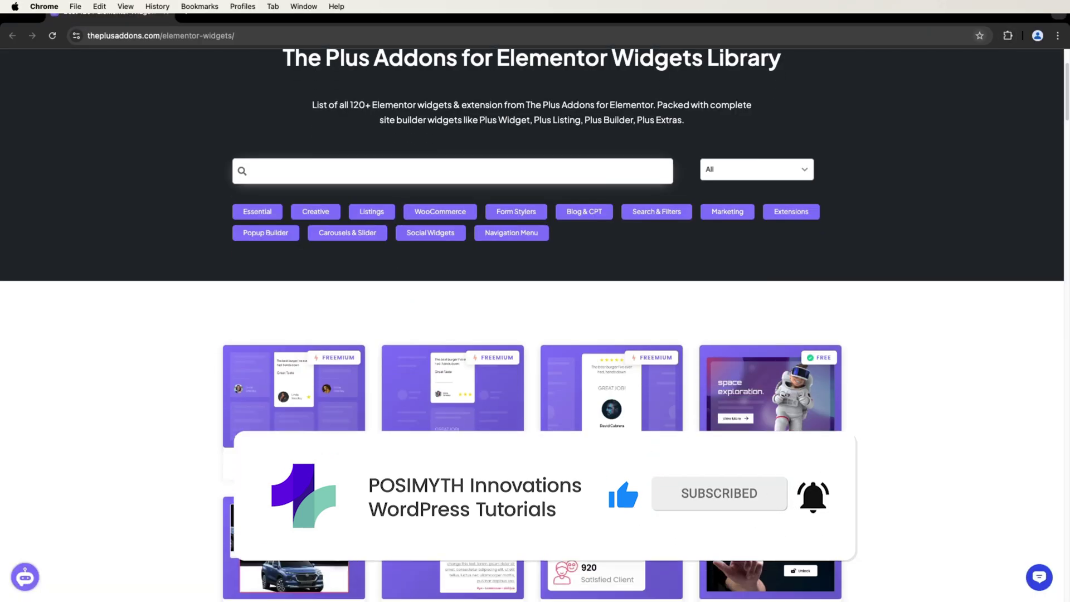
{"action": "scroll", "coordinate": [535, 301], "scroll_direction": "down", "scroll_amount": 8}
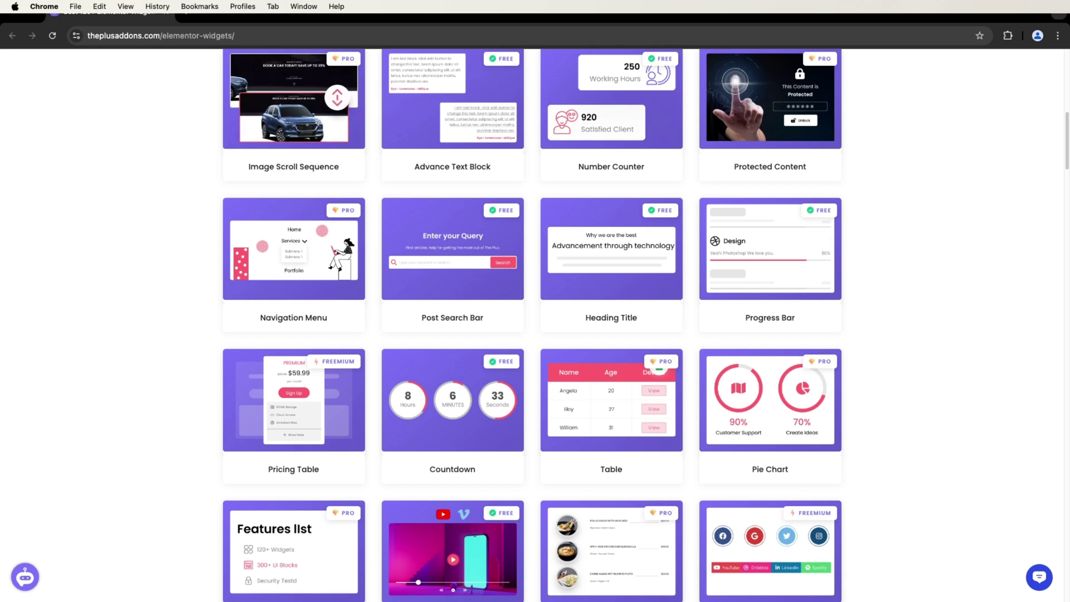
{"action": "scroll", "coordinate": [536, 301], "scroll_direction": "down", "scroll_amount": 8}
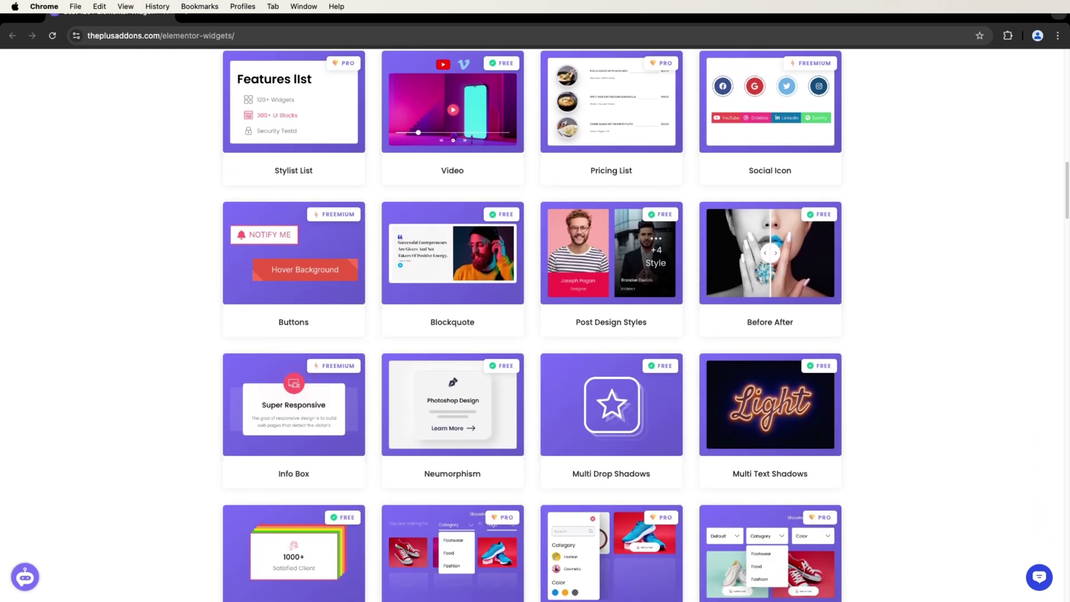
{"action": "scroll", "coordinate": [535, 301], "scroll_direction": "down", "scroll_amount": 8}
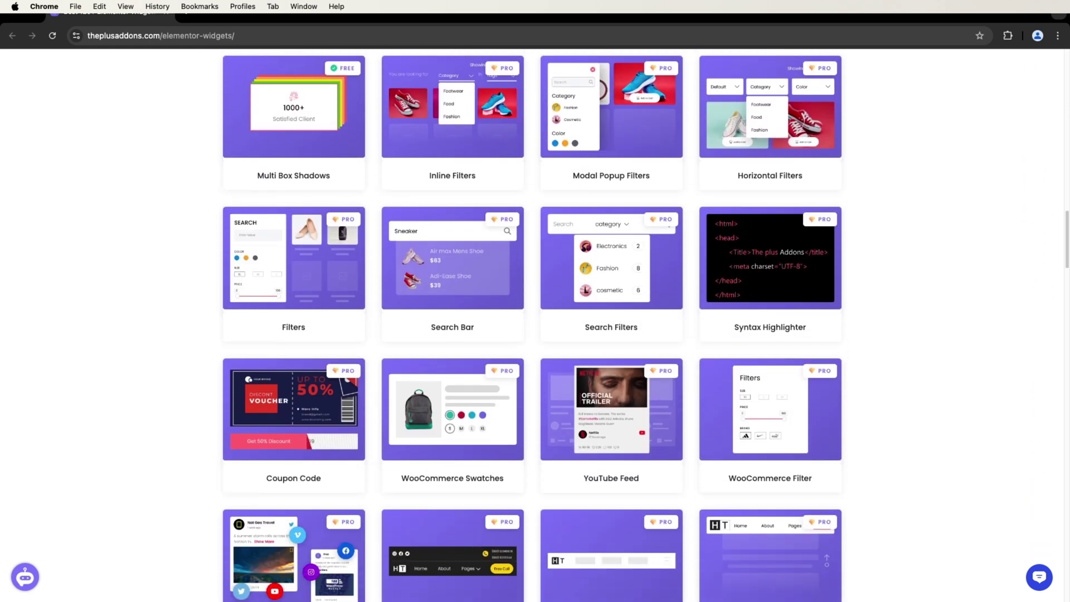